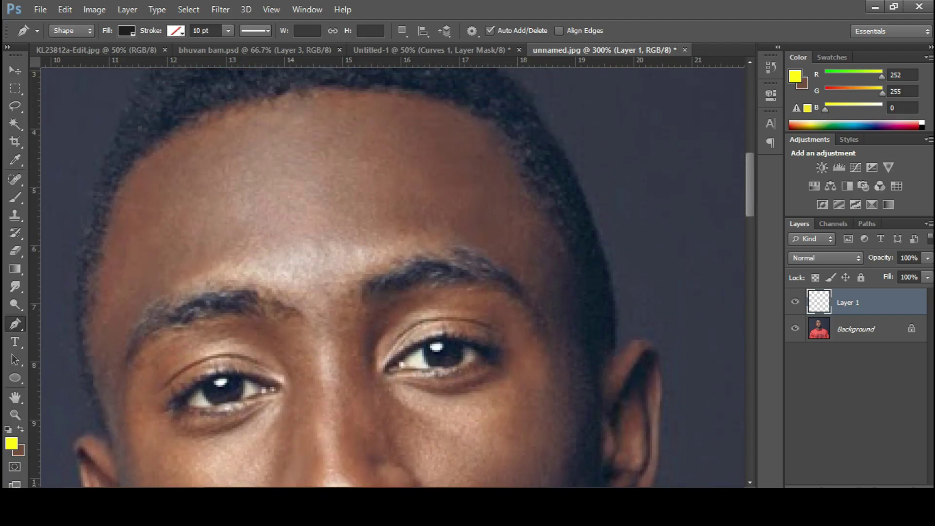
Start a Pen tool shape outlining the face from the photo's left ear, up the temple and along the hairline to the opposite temple.
scroll(599, 341, left, 5)
drag(752, 199, 754, 224)
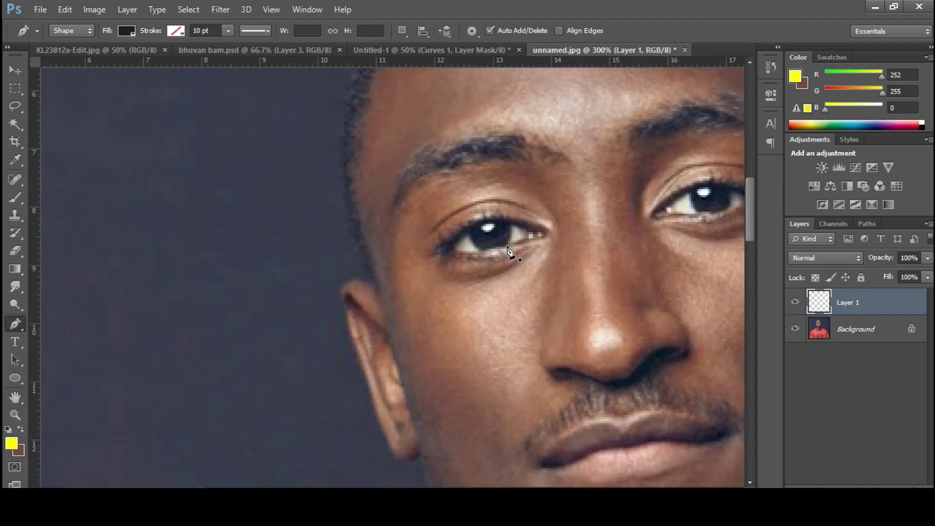
click(385, 325)
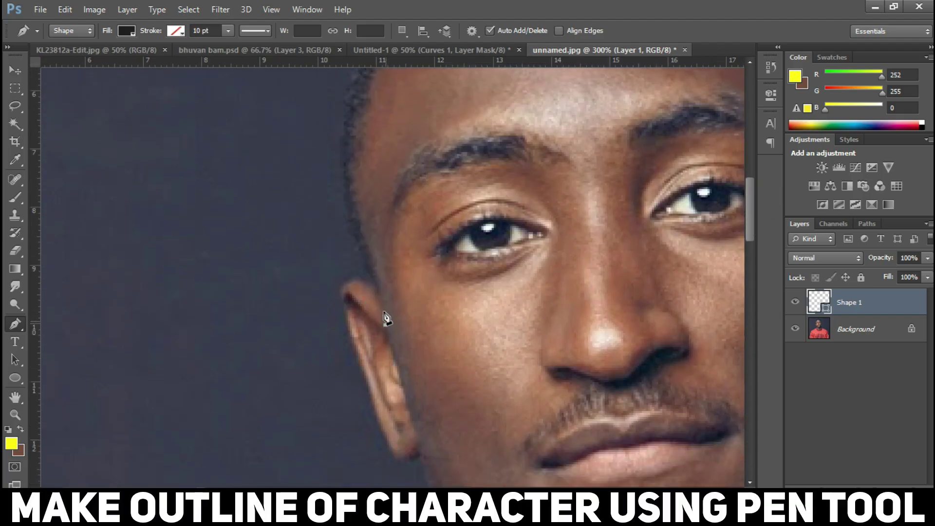
click(371, 255)
drag(355, 149, 376, 104)
drag(754, 213, 747, 182)
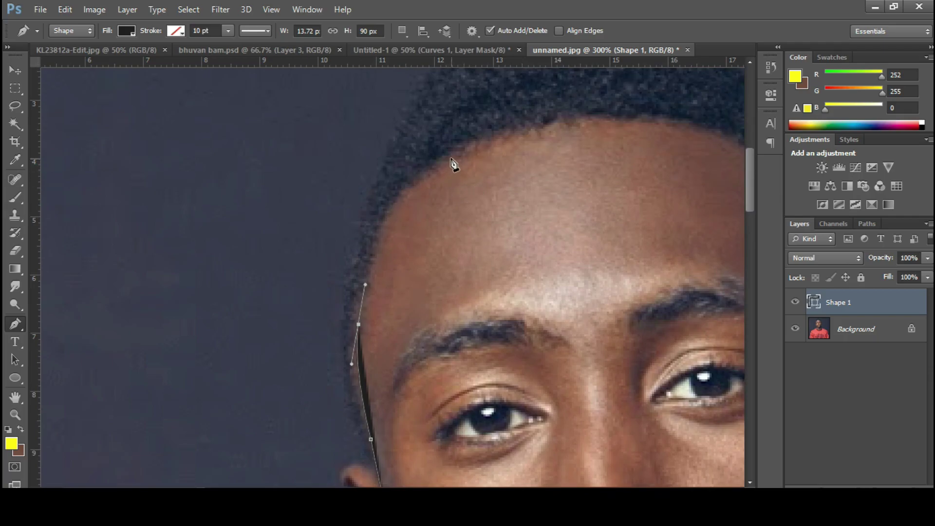
key(ctrl+minus)
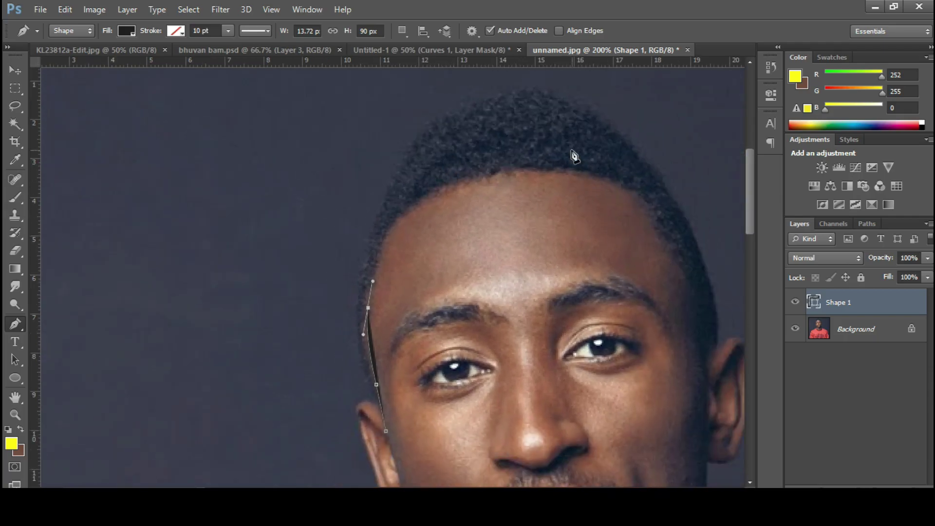
drag(487, 178, 599, 161)
drag(680, 271, 714, 353)
Extend the face outline down to the top of the photo's right ear and lower the shape layer's opacity to 58%.
drag(748, 202, 747, 229)
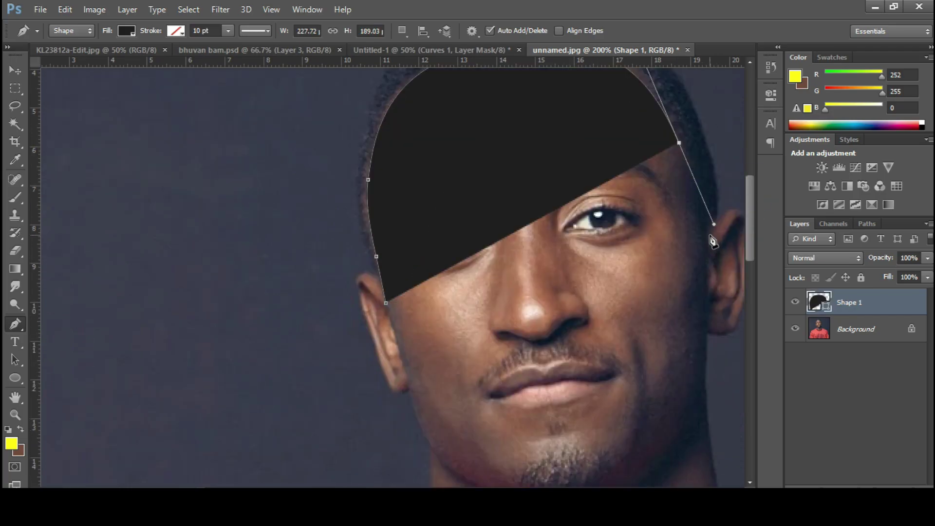
click(711, 236)
click(927, 258)
drag(928, 275, 898, 274)
Trace the outer edge of the photo's right ear with closely spaced points, ending where the lobe meets the jaw.
key(ctrl+plus)
click(718, 223)
click(721, 217)
click(732, 211)
click(743, 219)
click(746, 227)
click(748, 245)
click(747, 254)
click(632, 270)
click(630, 302)
click(626, 324)
click(618, 349)
click(598, 361)
click(575, 360)
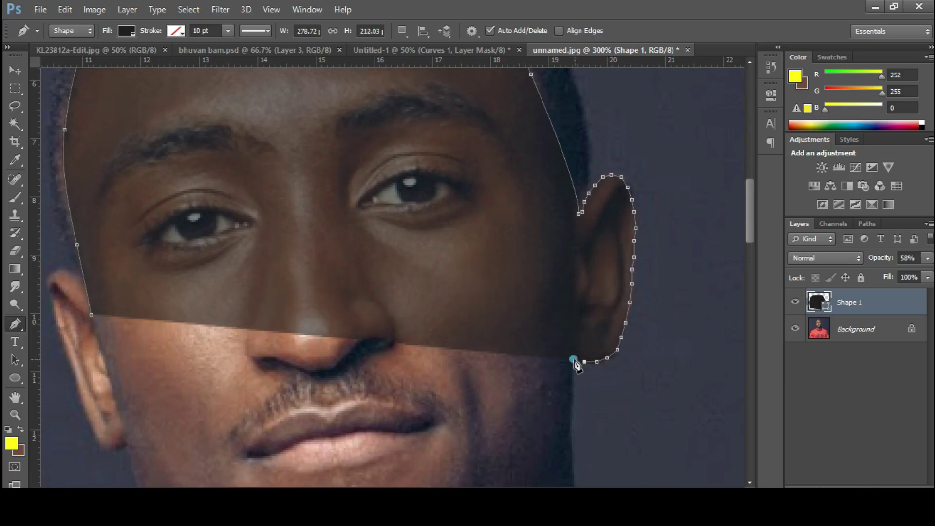
Continue the face outline with smooth curves around the jaw and chin and up the opposite cheek.
scroll(575, 366, down, 5)
drag(406, 434, 246, 440)
click(139, 309)
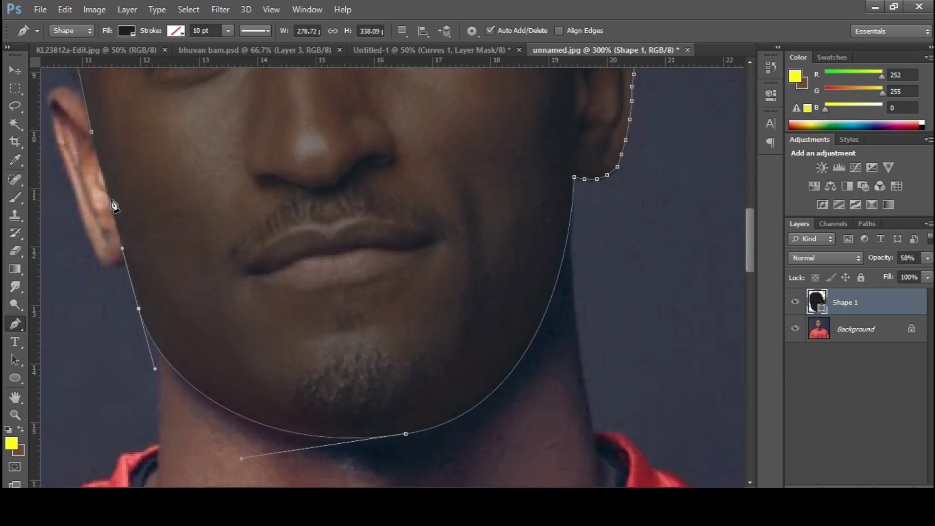
Trace around the photo's left ear and close the face outline at its starting point.
click(124, 257)
click(112, 267)
click(104, 265)
click(94, 249)
click(86, 229)
click(79, 206)
click(73, 187)
click(68, 174)
click(58, 94)
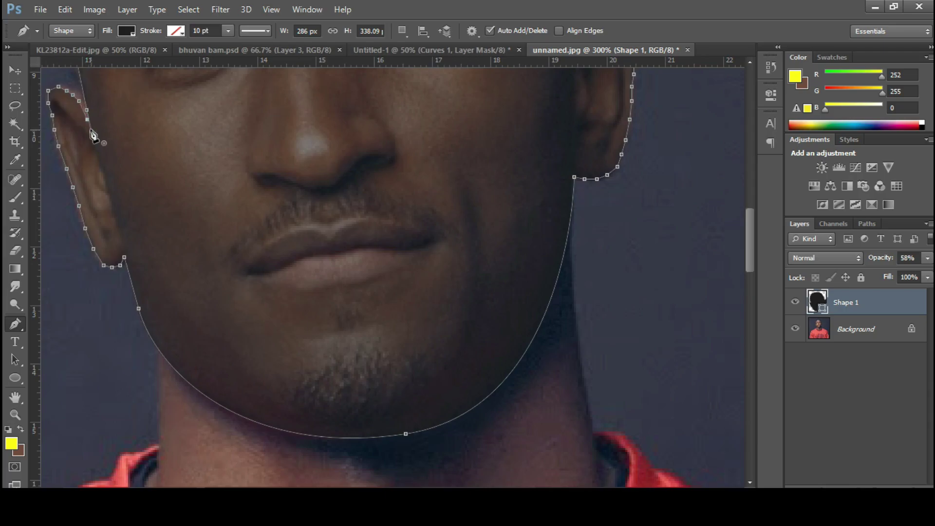
click(92, 132)
Set the face shape layer's opacity back to 100%.
key(ctrl+minus)
key(ctrl+minus)
key(ctrl+minus)
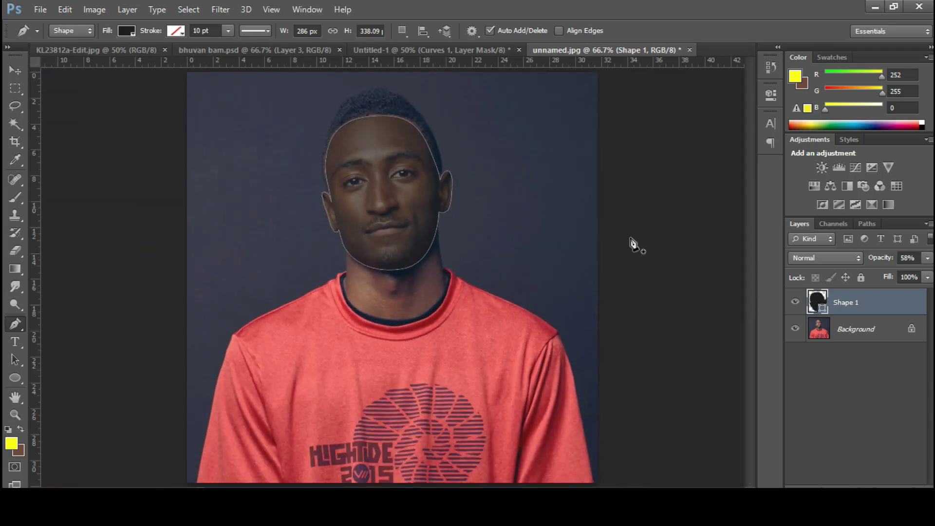
click(927, 257)
drag(900, 273, 912, 273)
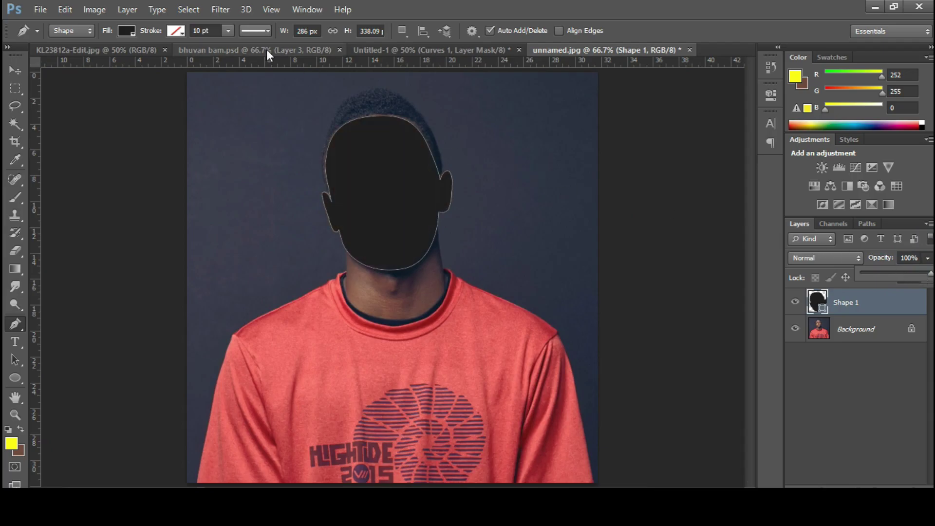
Change the face shape's fill to the forehead skin tone 956c5a, hiding the shape while sampling and showing it again.
click(796, 302)
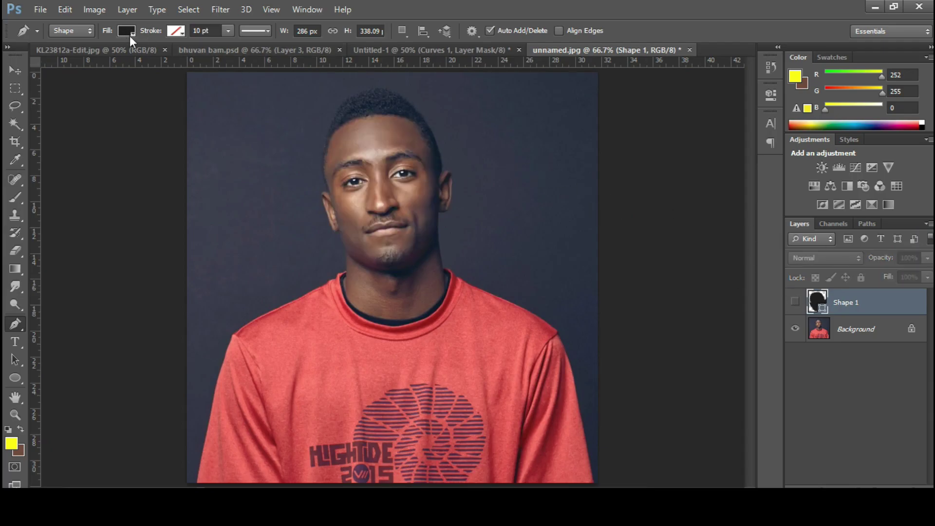
click(133, 33)
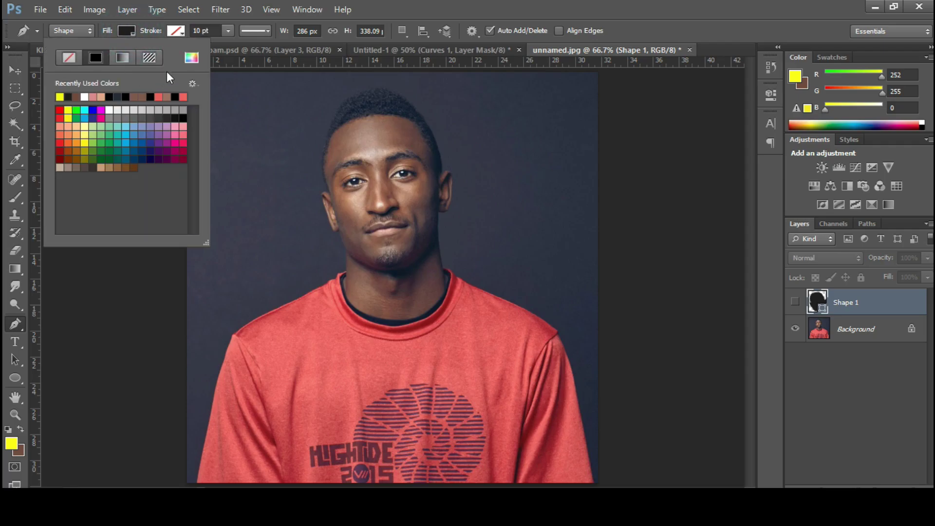
click(192, 58)
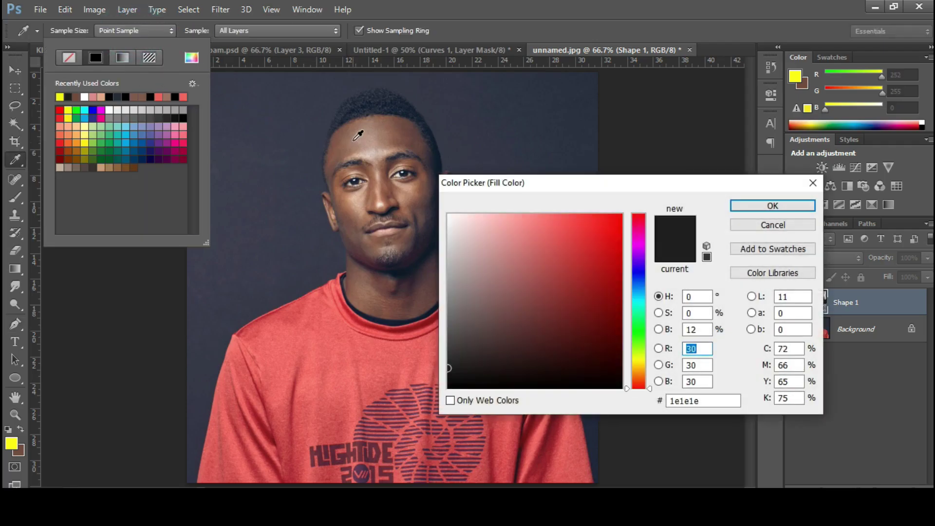
click(346, 140)
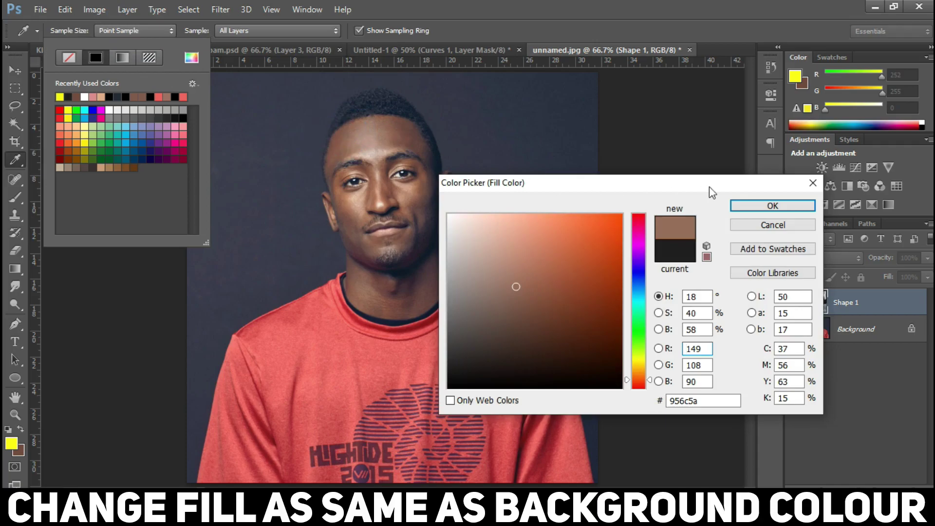
click(741, 205)
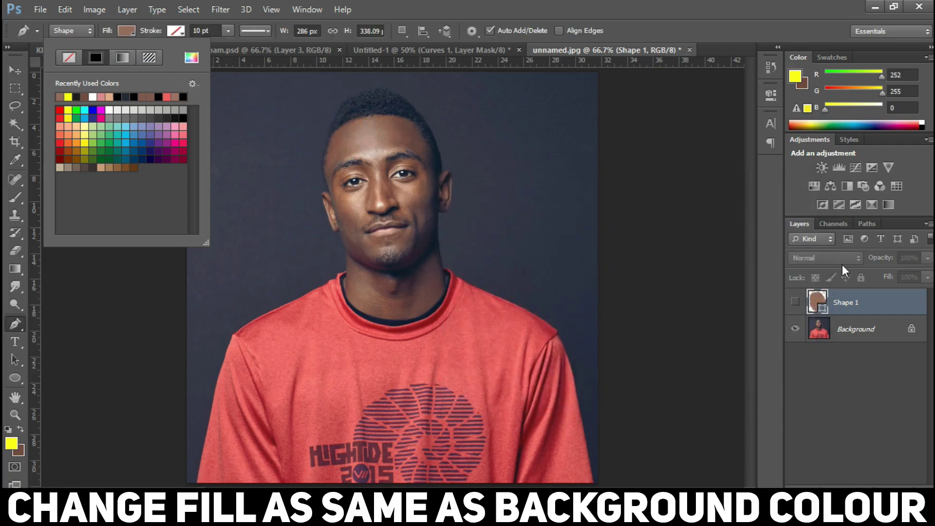
click(795, 301)
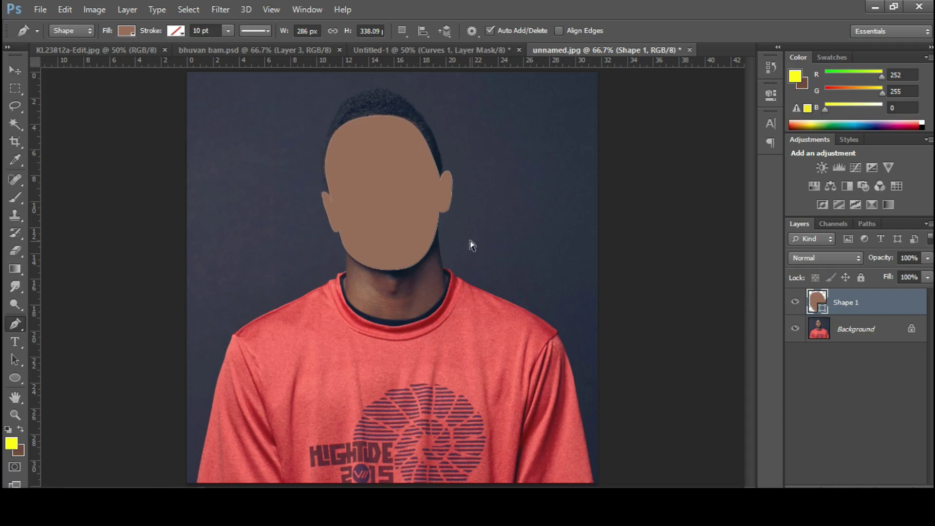
Hide the face shape and start a new Pen shape at the hair edge beside the photo's right ear.
key(ctrl+plus)
key(ctrl+plus)
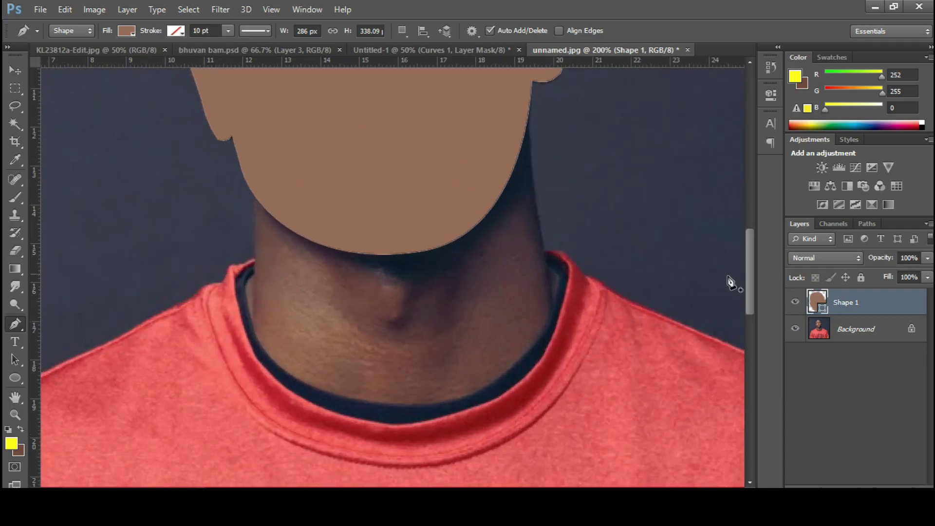
drag(749, 282, 746, 209)
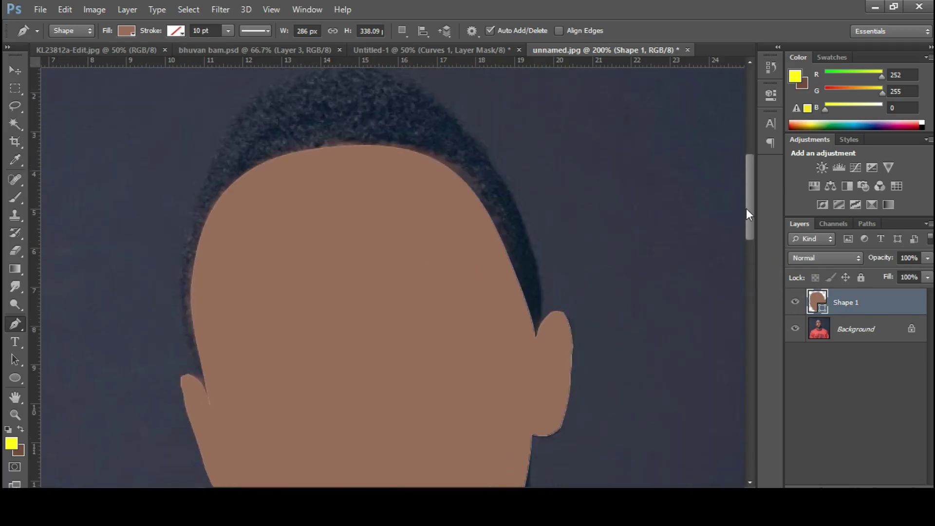
click(795, 302)
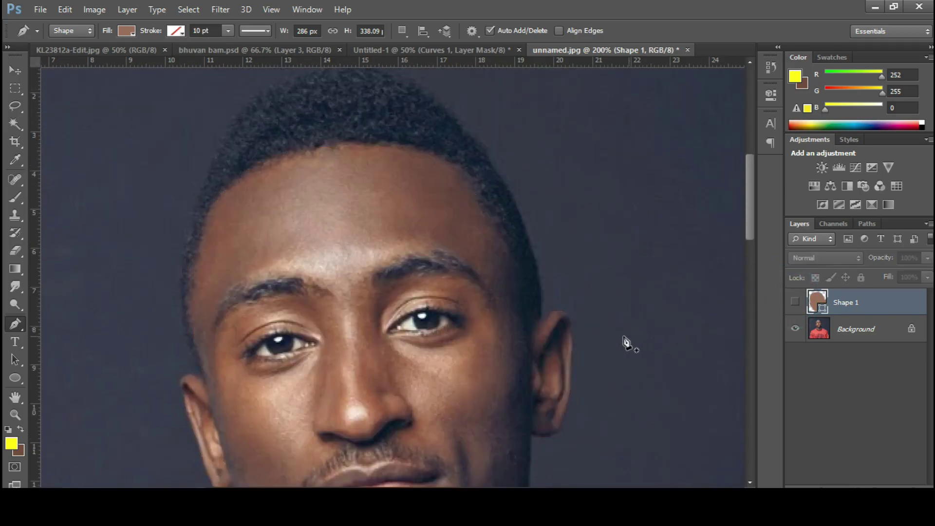
click(533, 356)
click(532, 344)
click(535, 330)
click(537, 322)
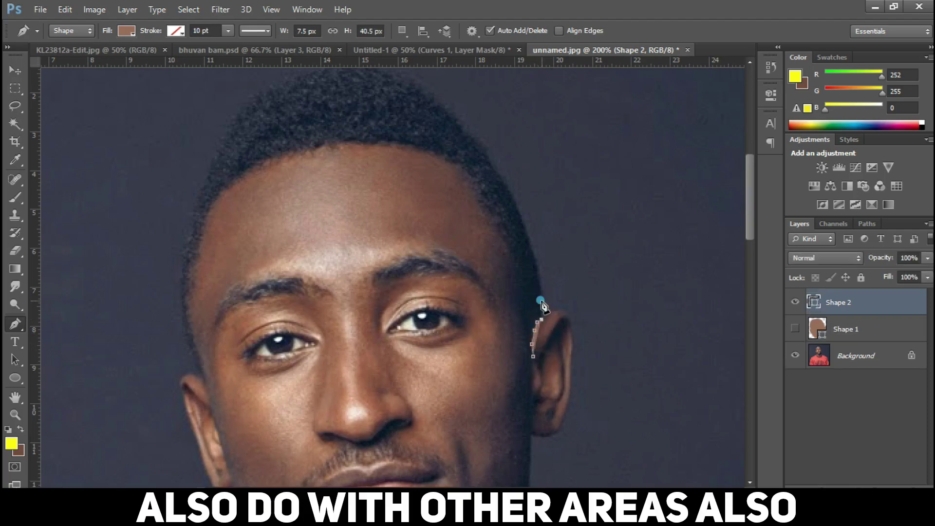
click(542, 302)
Trace the outer edge of the hair over the top of the head and down to the photo's left ear.
key(ctrl+minus)
drag(361, 173, 449, 156)
drag(286, 291, 290, 305)
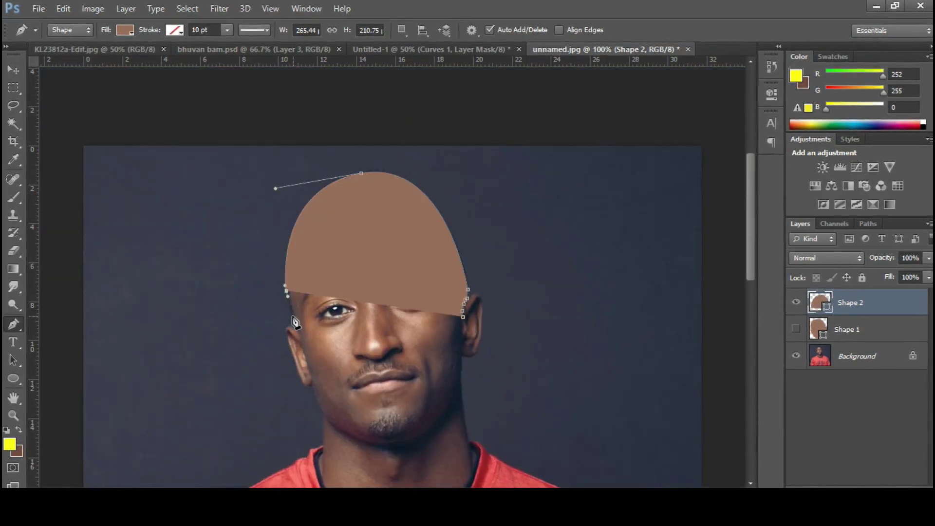
click(293, 319)
click(296, 326)
click(298, 331)
Lower the hair shape layer's opacity to 29%.
click(929, 258)
click(921, 277)
drag(921, 277, 881, 276)
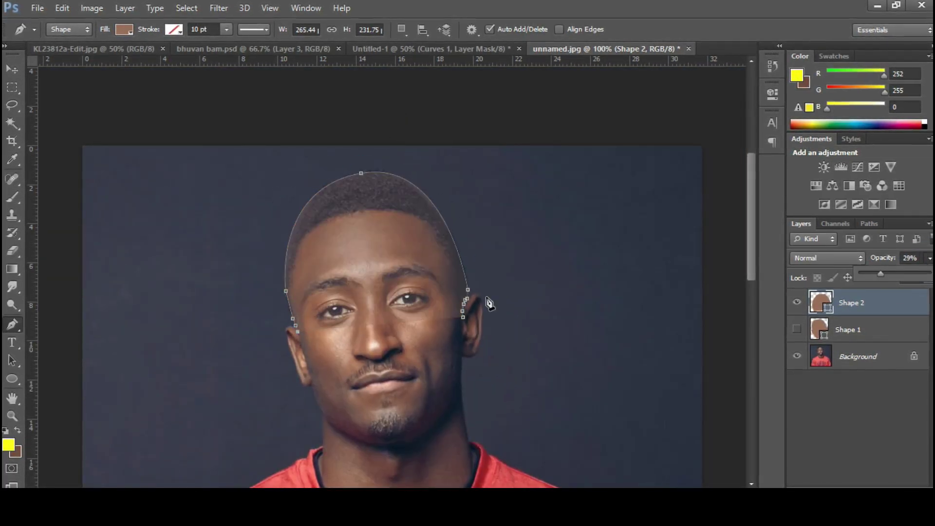
Trace the inner hairline across the forehead to close the hair shape, and set its opacity back to 100%.
key(ctrl+plus)
key(ctrl+plus)
drag(229, 95, 369, 71)
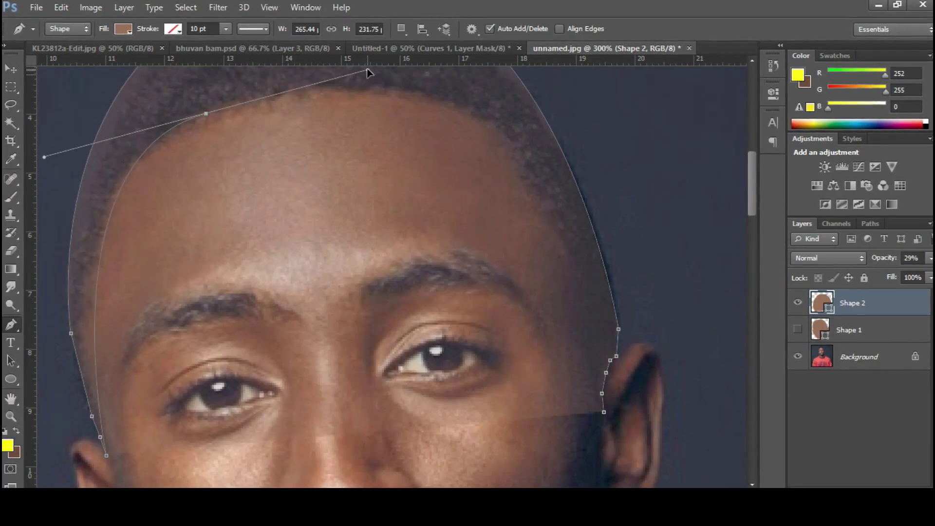
drag(469, 109, 508, 129)
click(546, 220)
click(578, 309)
click(589, 360)
click(604, 412)
click(932, 259)
drag(882, 277, 931, 277)
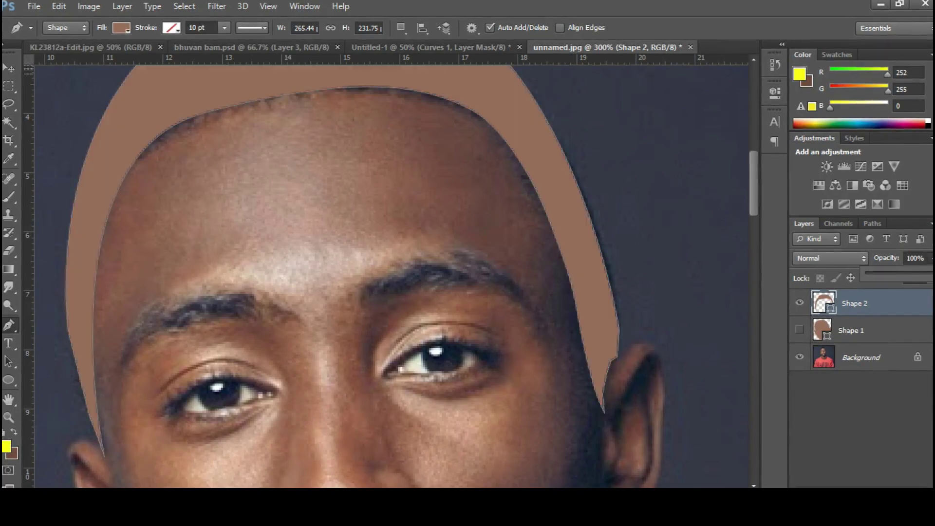
Fill the hair shape with a dark blue sampled from the hair in the photo and show the face shape.
click(800, 303)
click(121, 27)
click(294, 77)
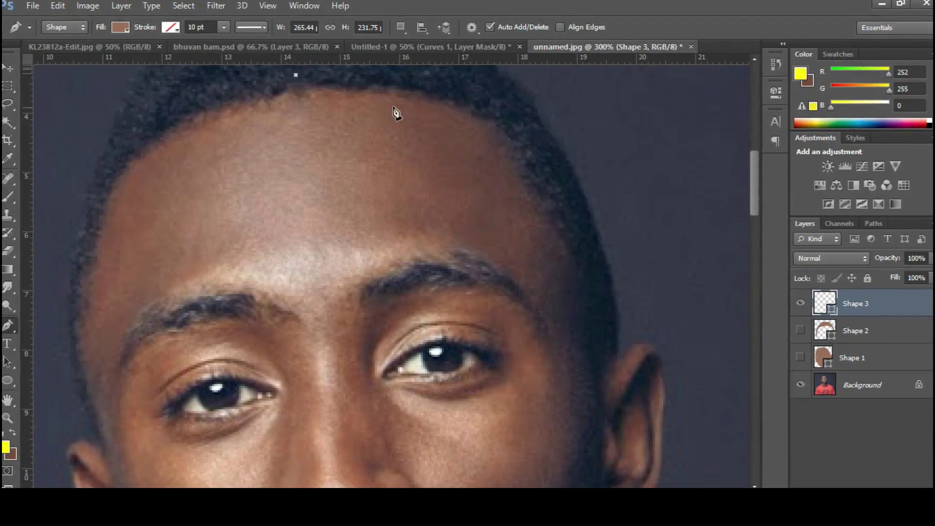
click(120, 28)
click(185, 54)
click(455, 96)
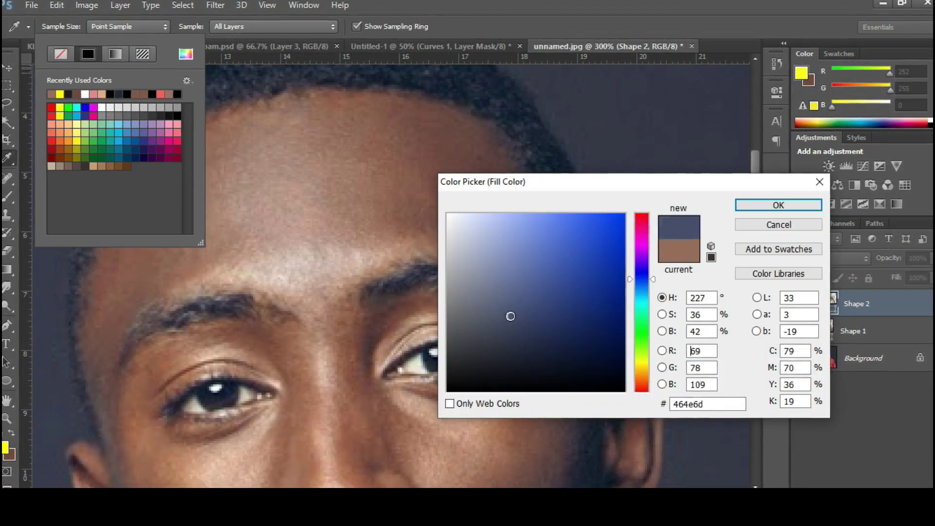
click(778, 205)
click(802, 331)
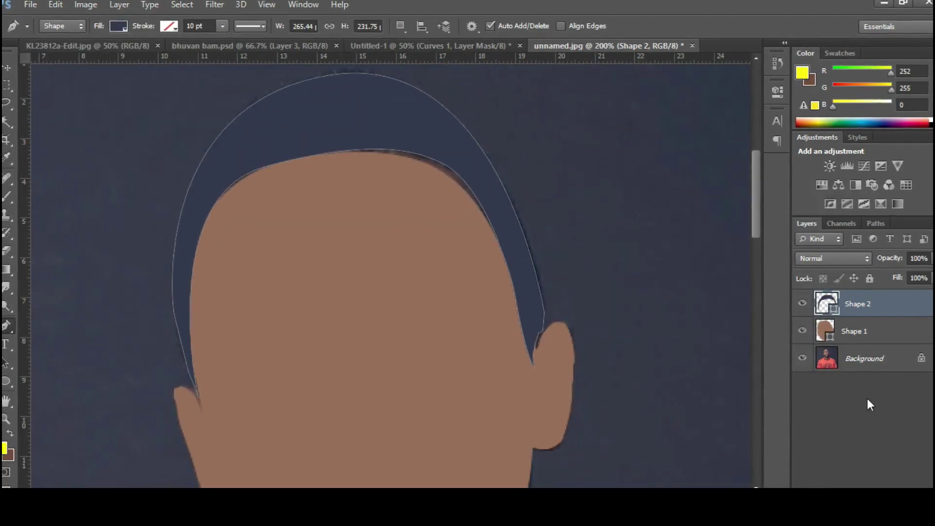
Select the face shape layer and hide both the face and hair shapes.
key(alt+bracketleft)
scroll(685, 276, down, 5)
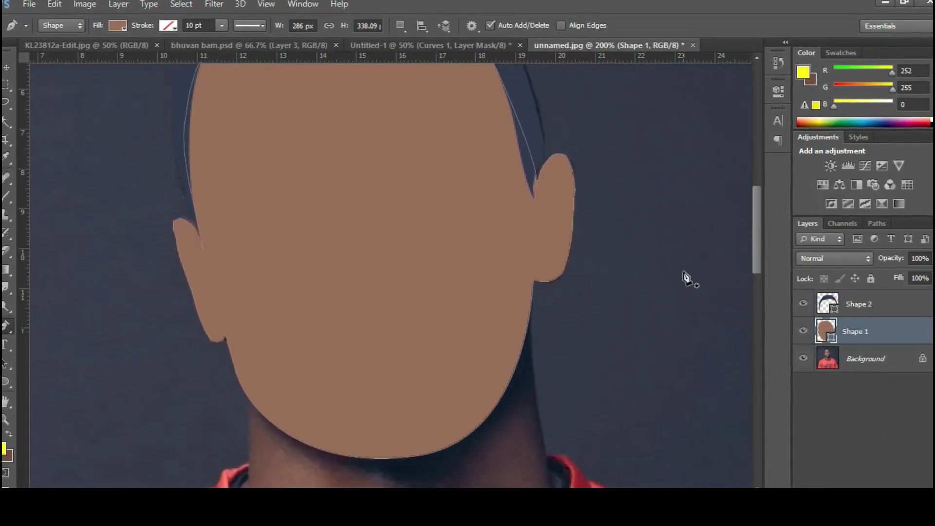
click(803, 331)
click(803, 303)
Start a neck shape below the photo's right ear, tracing down the neck and curving along the collar to its lowest point.
click(531, 224)
click(545, 401)
click(556, 419)
click(567, 440)
scroll(435, 395, down, 5)
drag(392, 412, 346, 399)
Try to curve the neck outline along the inner collar up to the opposite side of the neck.
click(309, 400)
click(248, 359)
click(239, 306)
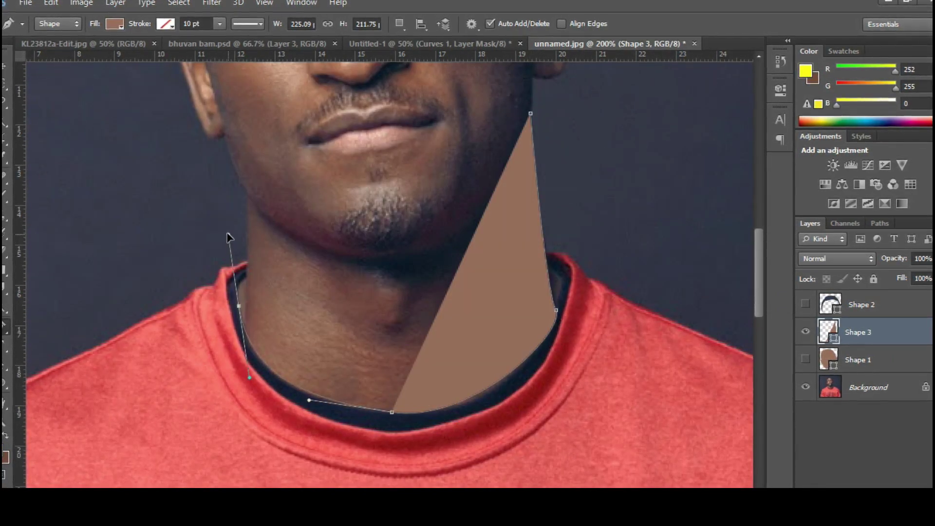
click(229, 238)
key(ctrl+z)
drag(237, 292, 235, 216)
key(ctrl+z)
Trace the neck shape along the rest of the collar, up the photo's left side and across the lower face to its start.
click(392, 413)
key(ctrl+plus)
drag(83, 271, 304, 293)
click(324, 266)
click(330, 98)
key(ctrl+minus)
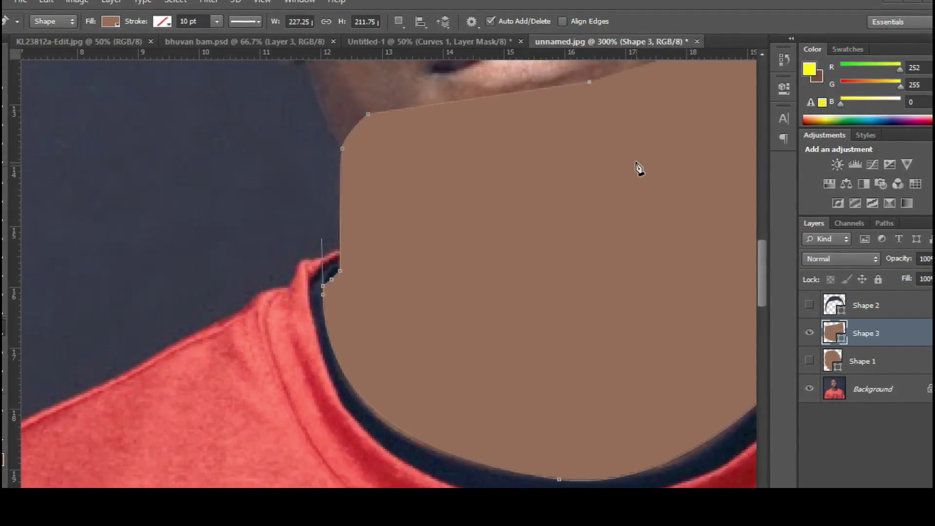
key(ctrl+minus)
click(531, 123)
click(586, 95)
Show the face shape again and move the neck shape layer beneath it.
click(811, 361)
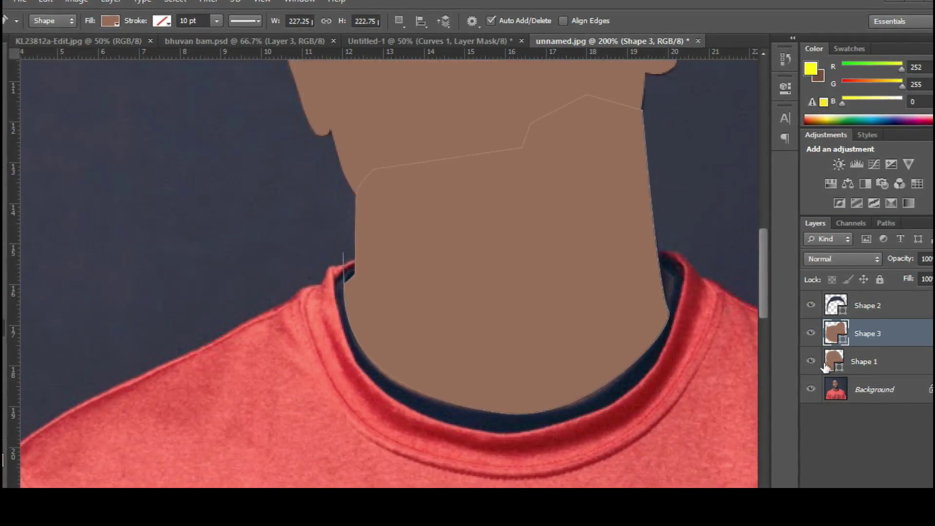
drag(872, 333, 901, 376)
scroll(767, 303, down, 2)
key(ctrl+minus)
key(ctrl+minus)
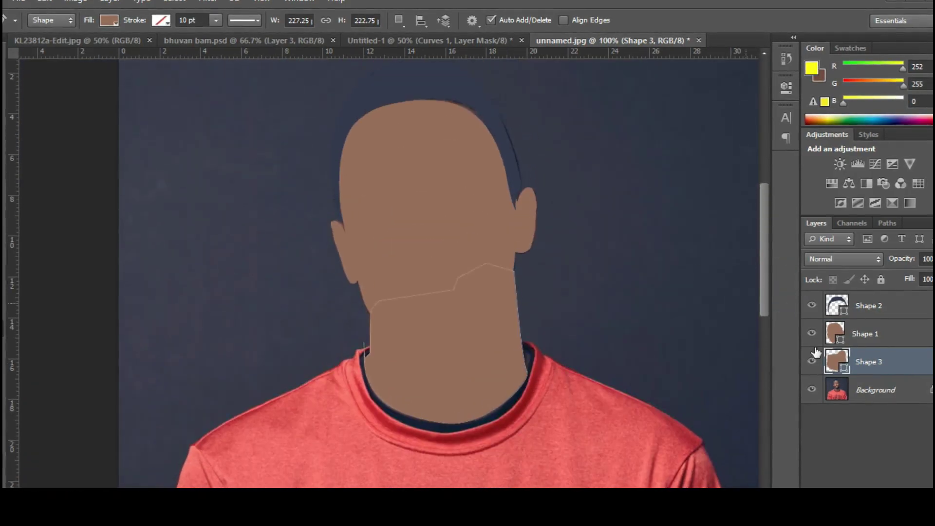
Add a new empty layer.
key(ctrl+shift+alt+n)
key(ctrl+plus)
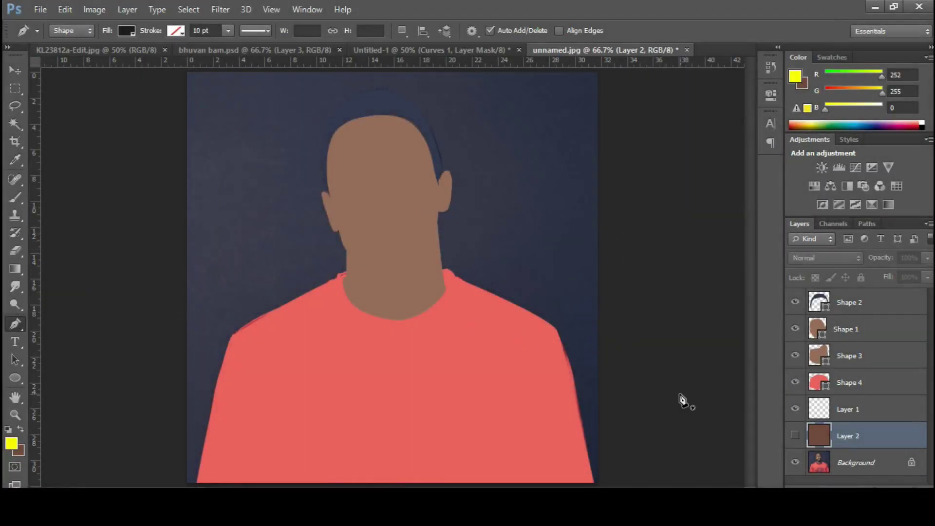
Hide Layer 1 and the shirt, neck, face and hair shape layers, leaving the original photo showing.
click(797, 410)
click(796, 383)
click(796, 354)
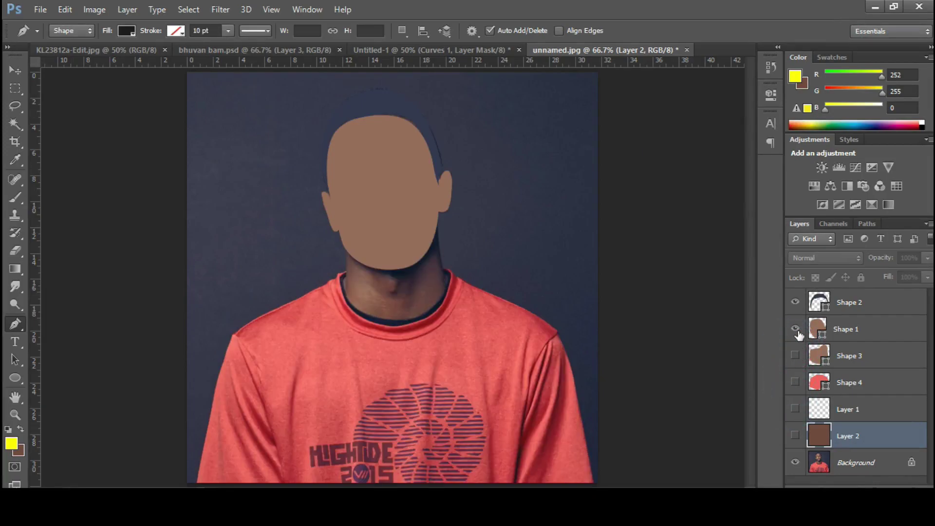
click(795, 329)
click(796, 302)
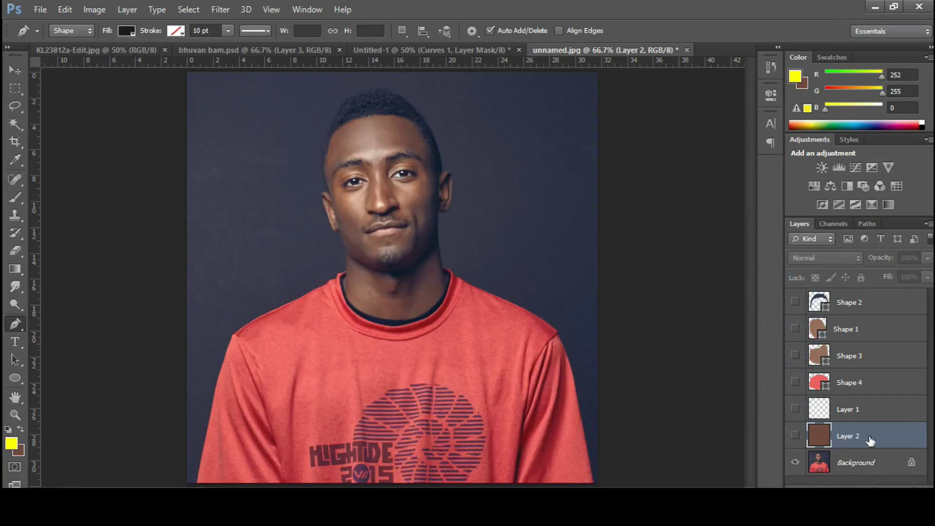
Move Layer 1 below Layer 2 and trace the first H of the shirt's HIGHTIDE print, including the adjoining foot, as a near-black shape.
drag(880, 411, 876, 446)
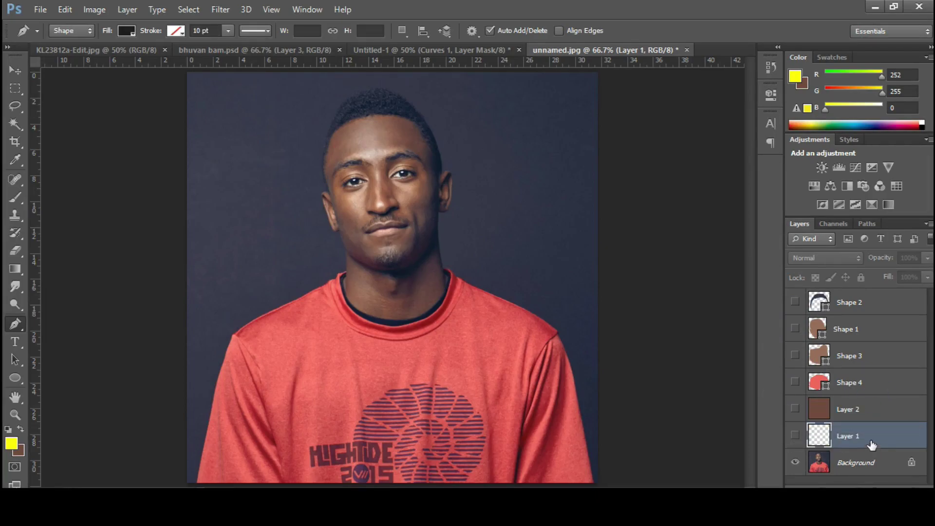
key(ctrl+plus)
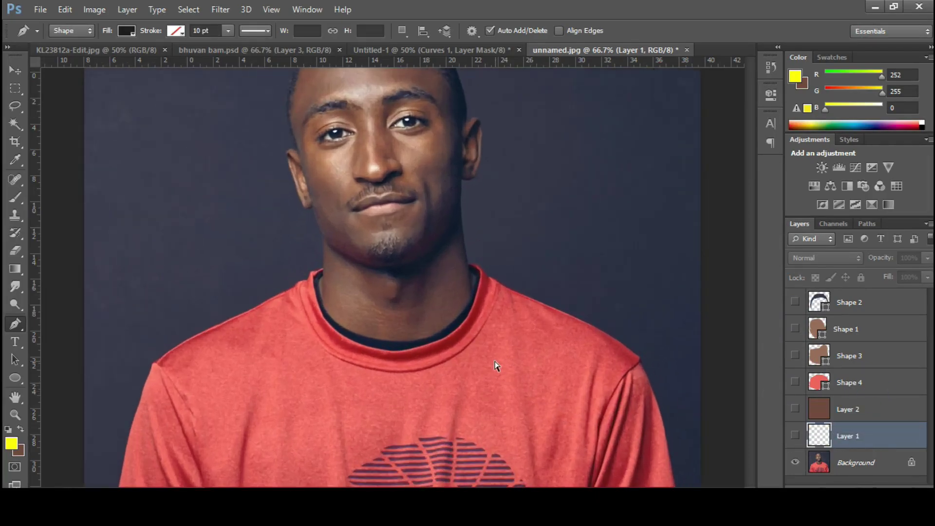
key(ctrl+plus)
drag(752, 252, 756, 359)
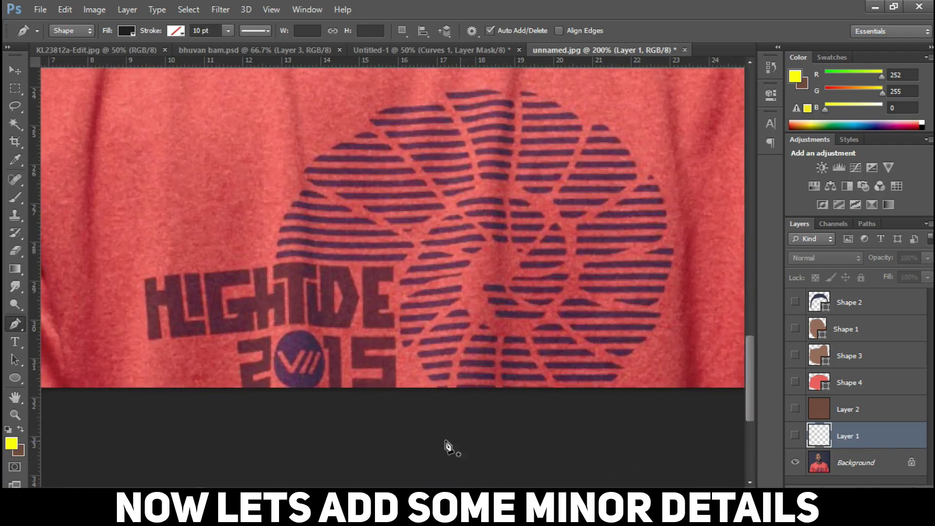
scroll(350, 348, left, 5)
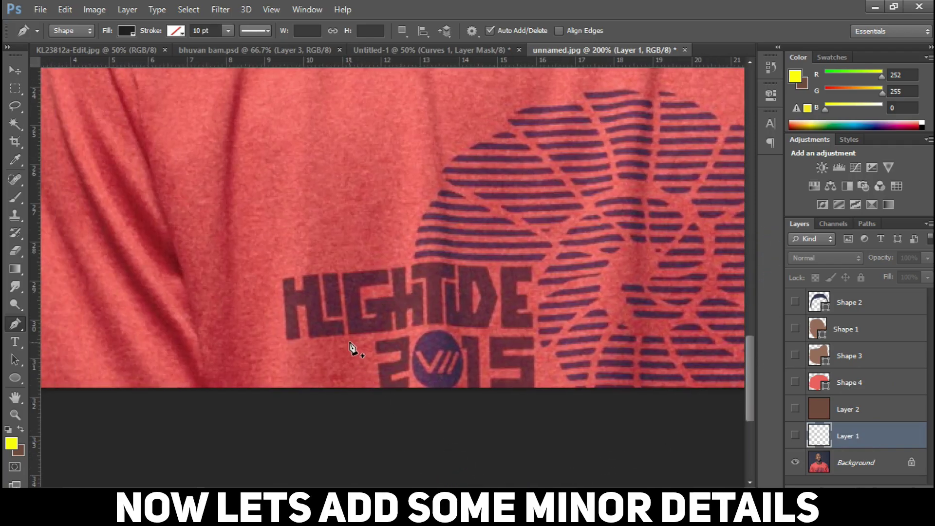
click(283, 280)
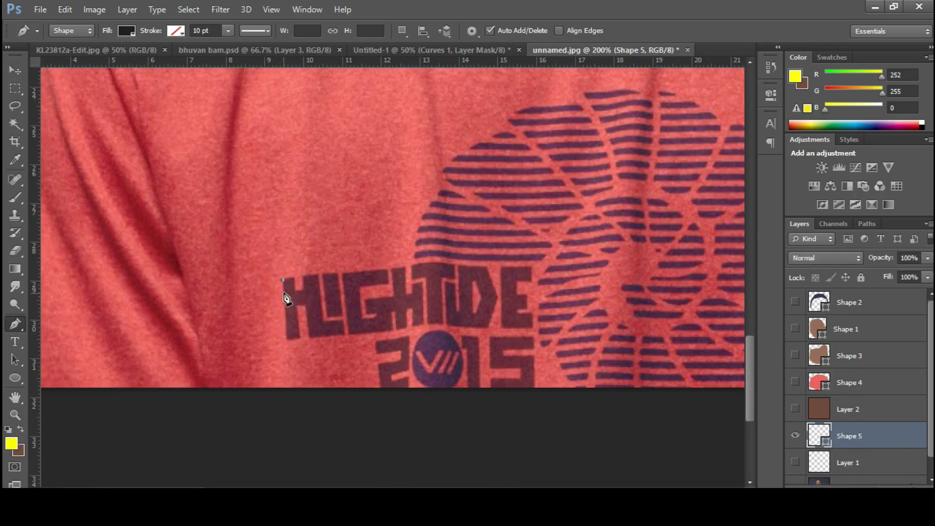
click(287, 340)
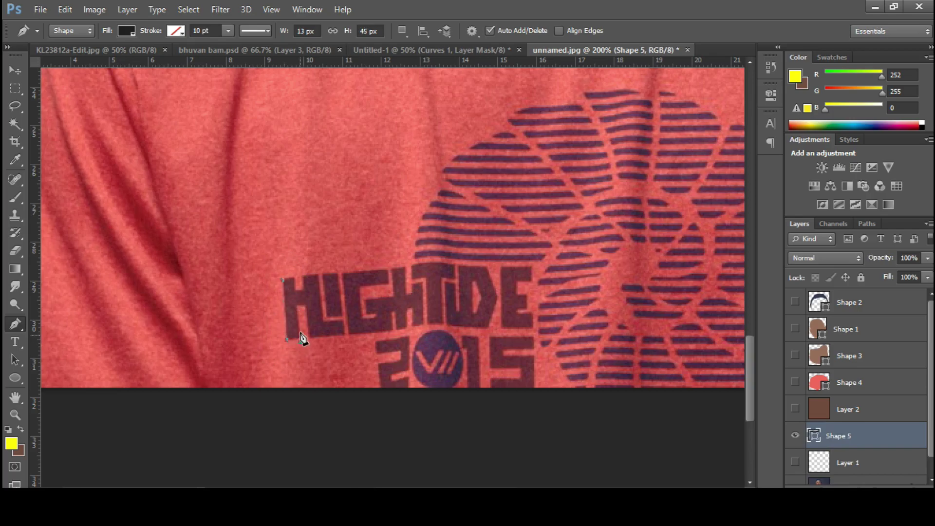
click(300, 341)
click(298, 306)
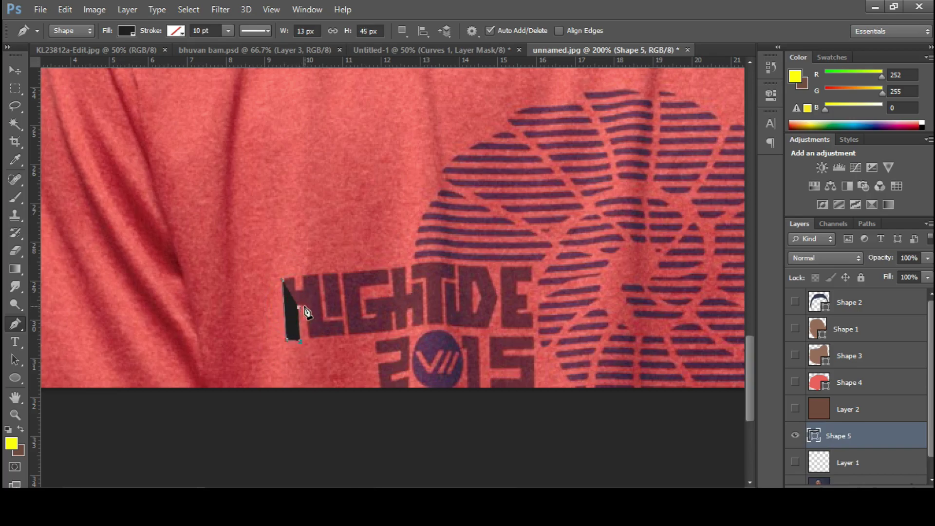
click(306, 307)
click(309, 339)
click(345, 337)
click(344, 323)
click(324, 324)
click(319, 276)
click(304, 277)
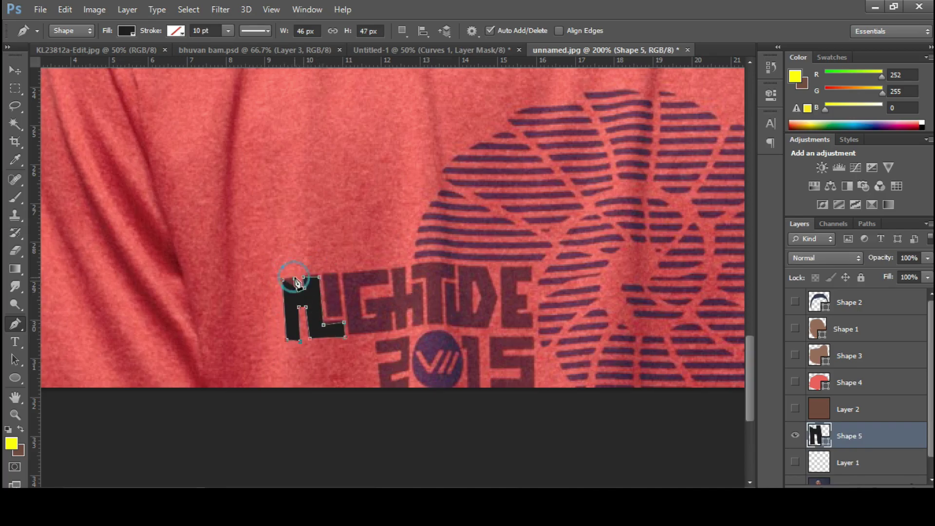
Trace the upright bar of the first I in the print, then group the lettering shape layers.
click(322, 274)
click(328, 317)
click(341, 319)
click(339, 274)
click(322, 274)
shift+click(889, 460)
key(ctrl+g)
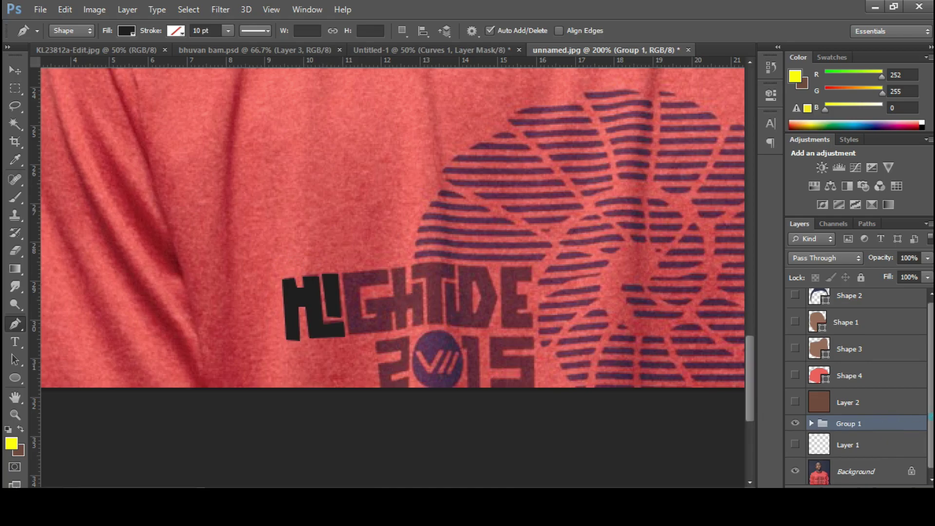
Trace the joined G and H of the print from the G's outer edge along its base and around the H to its top.
click(344, 276)
click(348, 334)
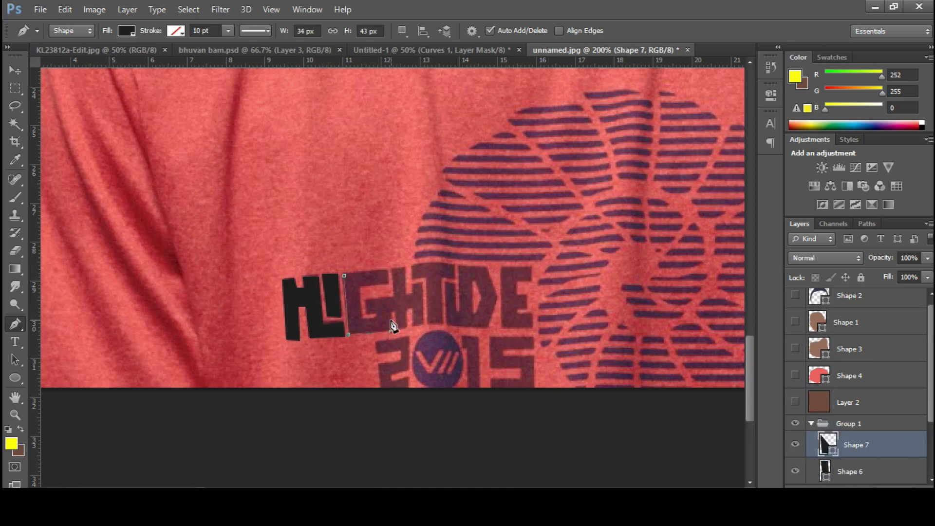
click(392, 331)
click(393, 313)
click(408, 308)
click(414, 308)
click(414, 322)
click(423, 324)
click(424, 284)
click(414, 286)
click(414, 294)
click(406, 293)
click(405, 268)
click(392, 268)
Lower the G and H shape's opacity to 41% and finish its outline around the inside of the G.
drag(928, 258, 886, 274)
click(393, 297)
click(366, 302)
click(366, 313)
click(377, 312)
click(377, 319)
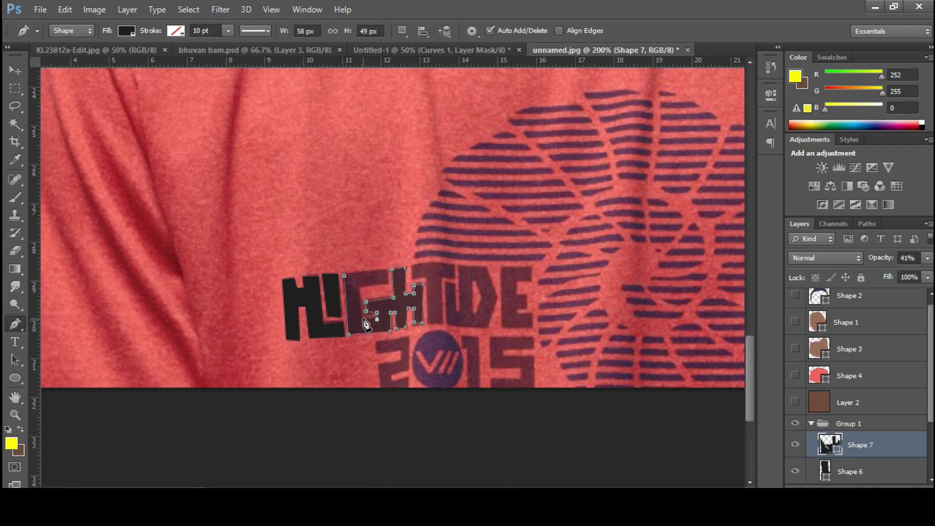
click(388, 271)
key(Return)
Trace the T of the shirt print as a near-black shape with its top corner curved.
click(414, 280)
click(428, 279)
click(428, 326)
click(442, 325)
click(441, 279)
click(454, 266)
drag(414, 266, 410, 277)
Trace the joined I and D of the print as one shape and set its opacity to 39%.
click(448, 286)
click(447, 325)
click(488, 327)
click(498, 298)
click(488, 267)
click(460, 268)
click(909, 257)
text(39)
key(Return)
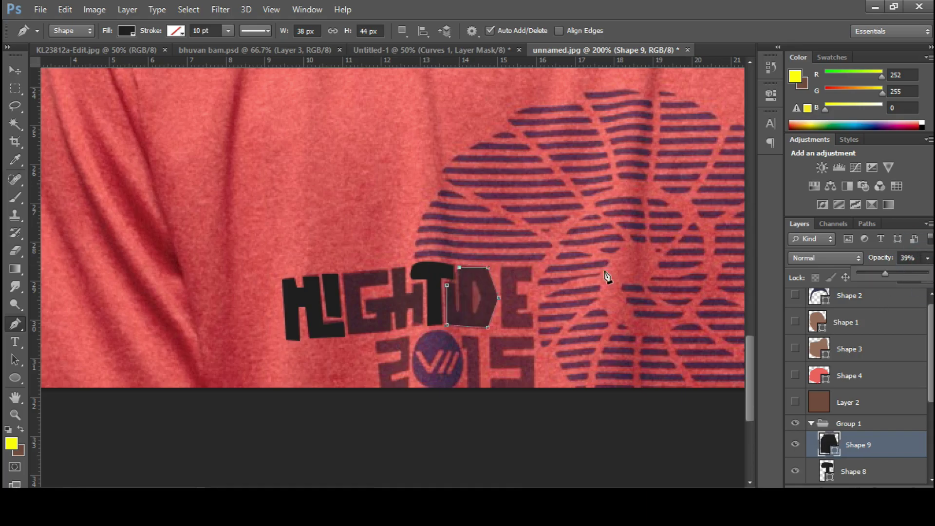
key(Escape)
Trace the final E of HIGHTIDE as a near-black shape.
click(503, 269)
click(503, 327)
click(534, 329)
click(531, 315)
click(517, 316)
click(517, 309)
click(528, 297)
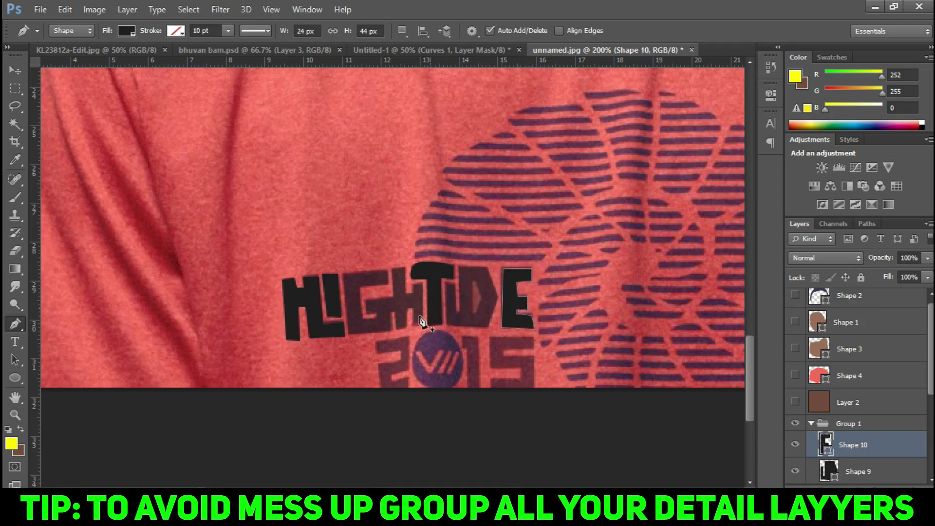
key(Escape)
Trace the 2 of the 2015 print as a closed near-black shape.
click(377, 344)
click(401, 359)
click(379, 363)
click(381, 392)
click(408, 393)
click(409, 379)
click(393, 380)
click(393, 374)
click(408, 371)
click(409, 337)
click(377, 343)
Trace the round emblem that forms the 0 of 2015 as a filled near-black shape.
click(423, 334)
click(415, 347)
click(413, 363)
click(417, 376)
click(427, 386)
click(436, 392)
click(451, 388)
click(458, 380)
click(463, 371)
click(463, 357)
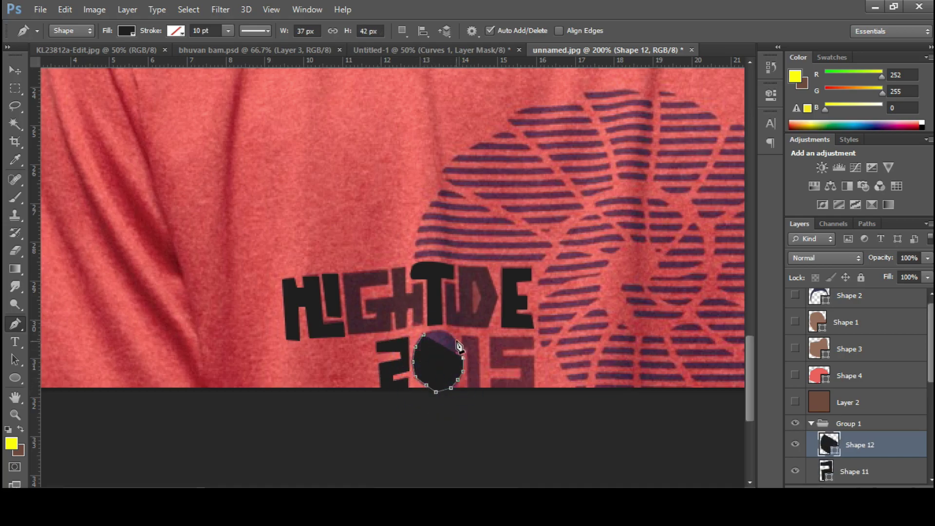
click(438, 331)
Trace the 1 of the 2015 print as a closed near-black shape.
click(462, 337)
click(467, 349)
click(467, 393)
click(475, 393)
click(480, 336)
click(462, 337)
Trace the 5 of the 2015 print as a closed near-black shape.
click(490, 341)
click(492, 365)
click(521, 379)
click(493, 381)
click(493, 393)
click(536, 394)
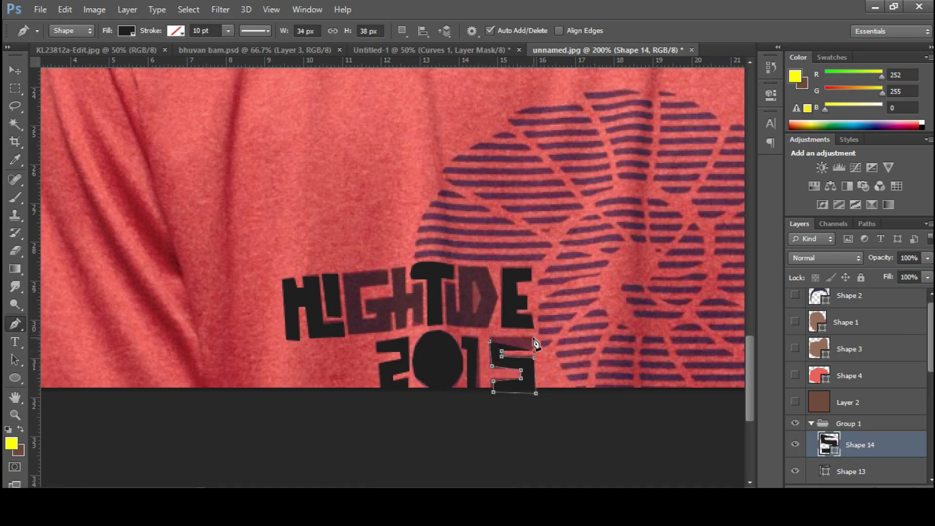
click(490, 342)
Raise the opacity of the joined G and H shape, Shape 7, to 100%.
scroll(857, 390, down, 5)
click(859, 403)
click(929, 258)
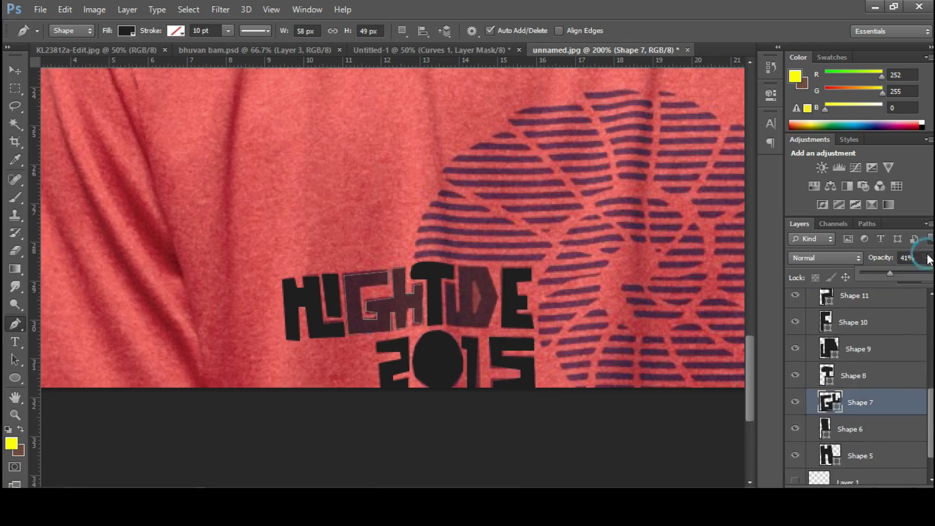
drag(890, 274, 933, 274)
Try red, navy and black fills on the joined I and D shape, Shape 9.
click(892, 353)
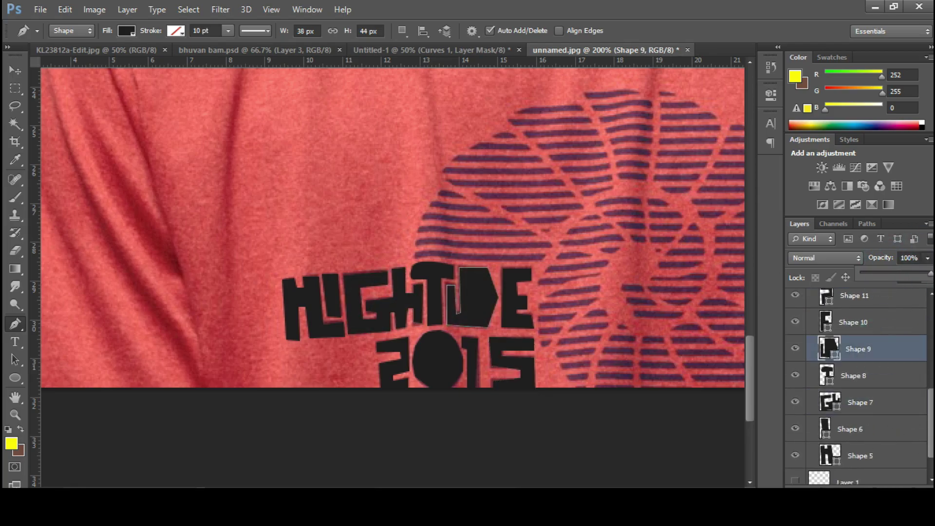
click(128, 31)
click(59, 97)
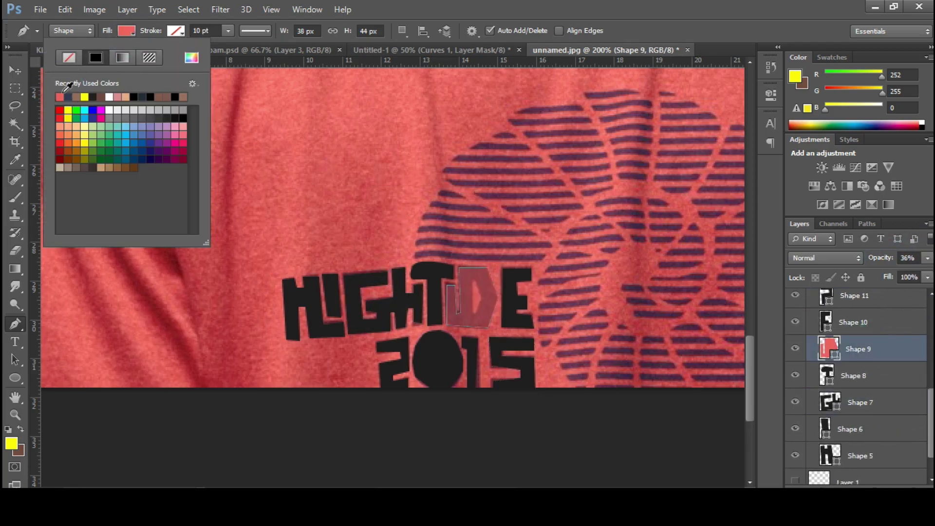
click(68, 97)
click(135, 33)
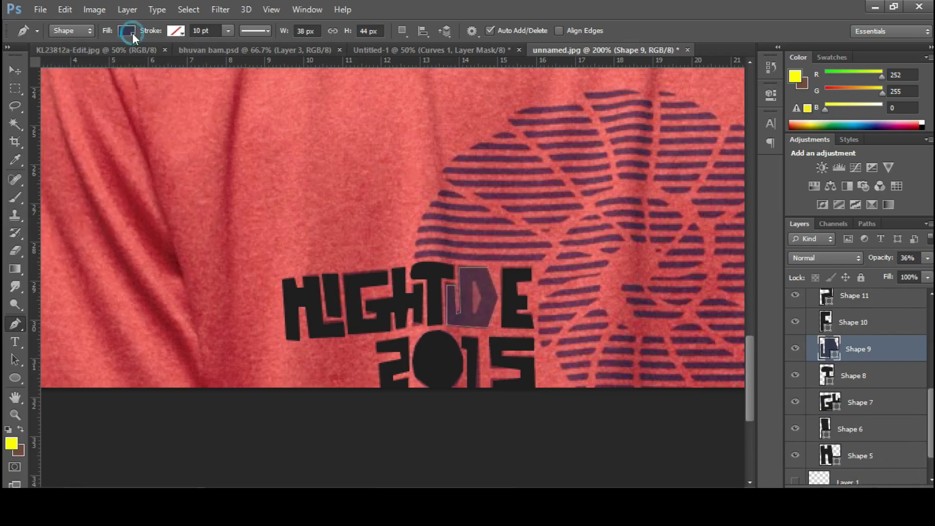
click(132, 33)
click(68, 97)
Add a new layer above Shape 9 and trace the opening inside the D with a red fill.
click(896, 489)
click(132, 33)
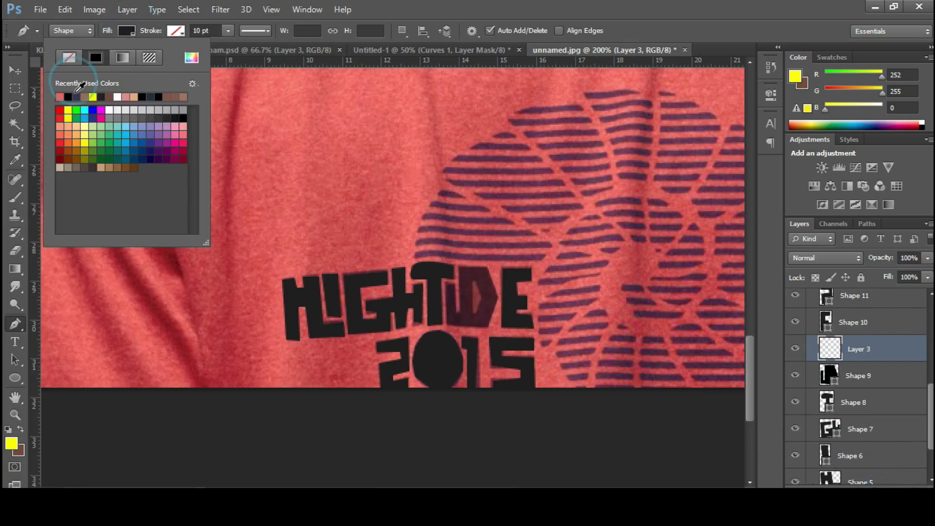
click(59, 97)
click(476, 283)
click(475, 314)
Give the joined I and D shape the near-black fill of the other letters and 100% opacity.
key(alt+bracketleft)
click(928, 258)
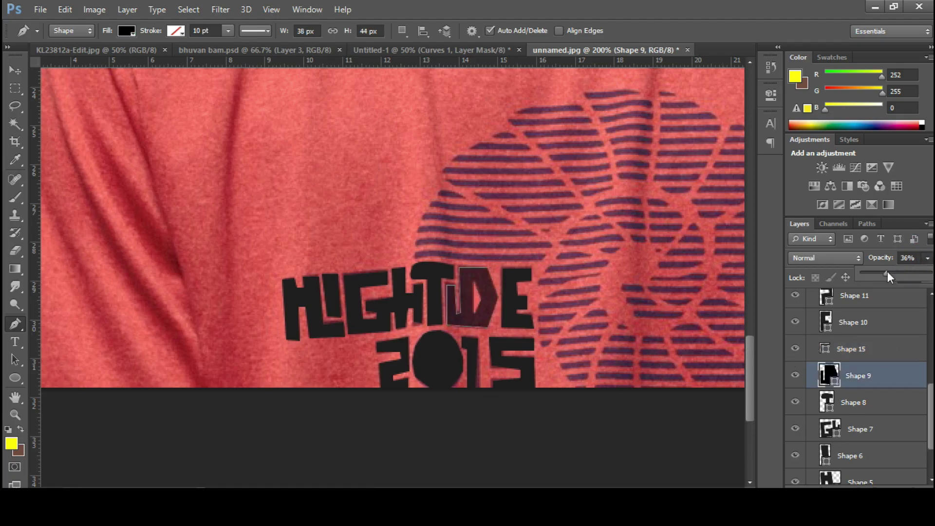
click(126, 30)
click(202, 83)
click(773, 223)
key(v)
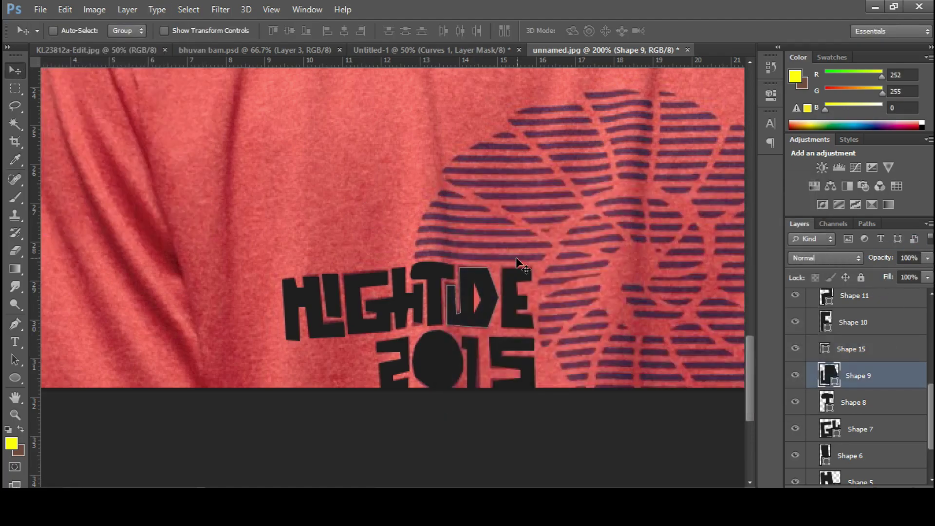
key(ctrl+minus)
key(ctrl+minus)
key(ctrl+plus)
key(ctrl+plus)
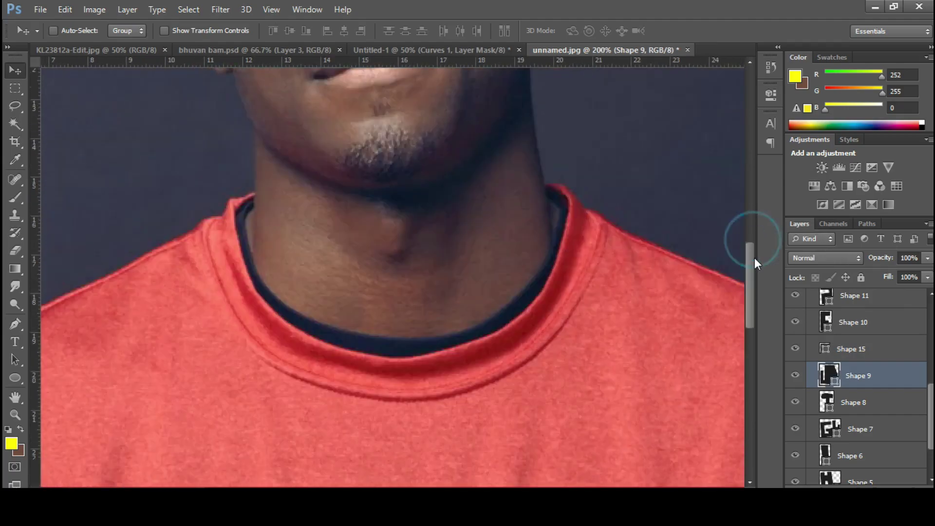
key(ctrl+minus)
key(ctrl+minus)
Choose the Brush tool, collapse Group 1 and make Layer 1 the active layer.
click(15, 199)
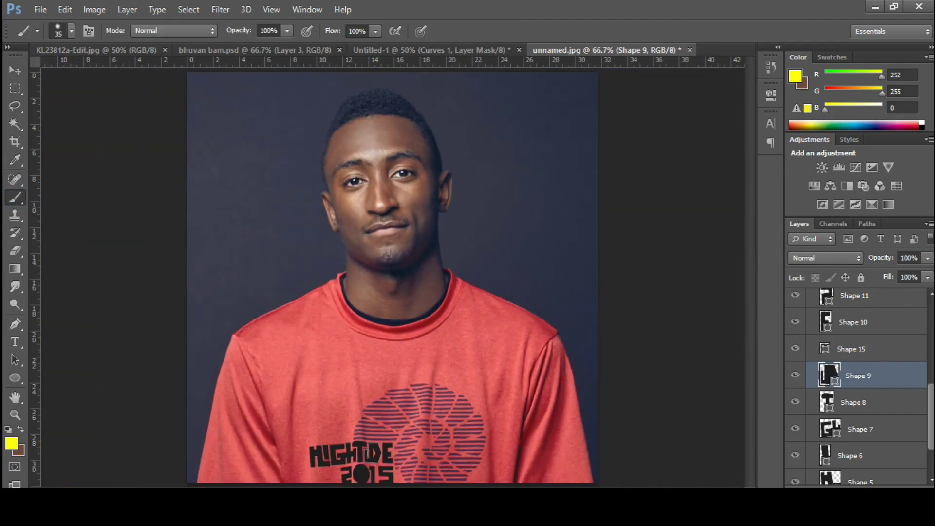
scroll(907, 355, up, 4)
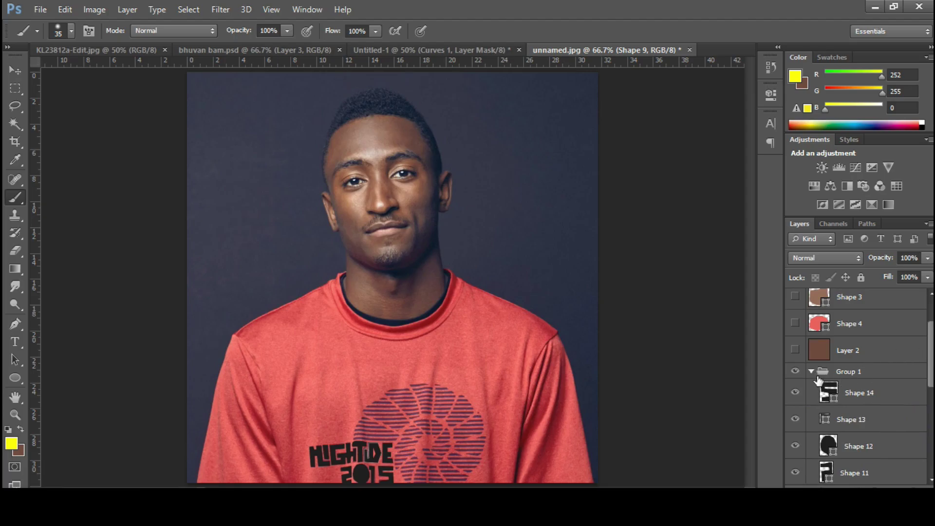
click(811, 372)
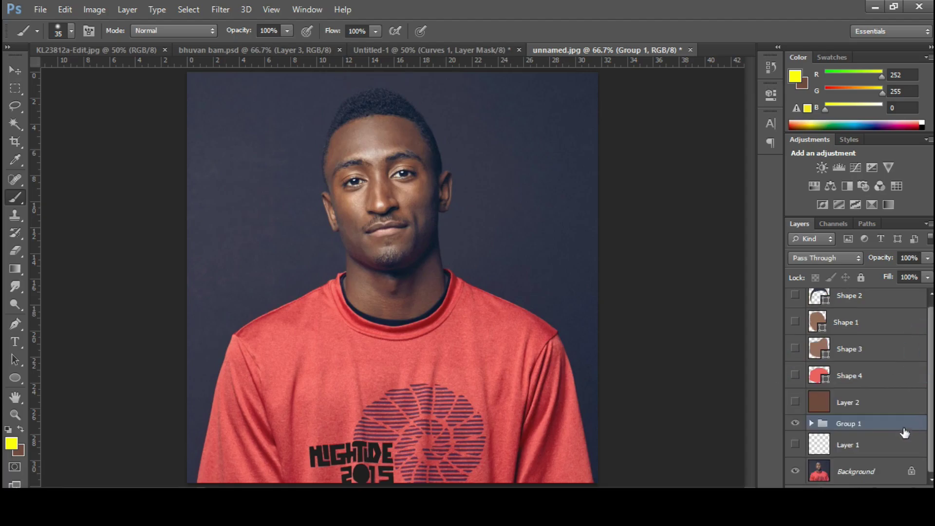
click(841, 446)
Try to paint on the hidden Layer 1 over the shirt.
click(796, 445)
click(796, 445)
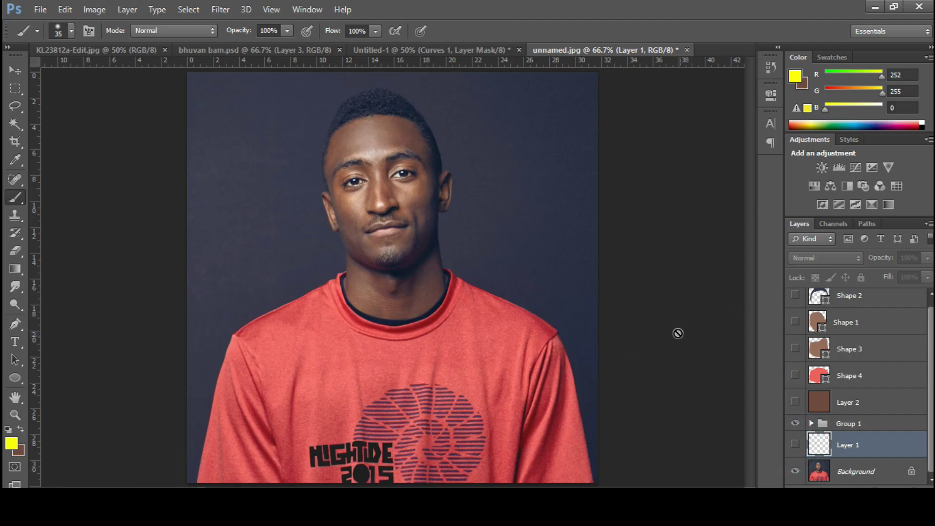
key(ctrl+minus)
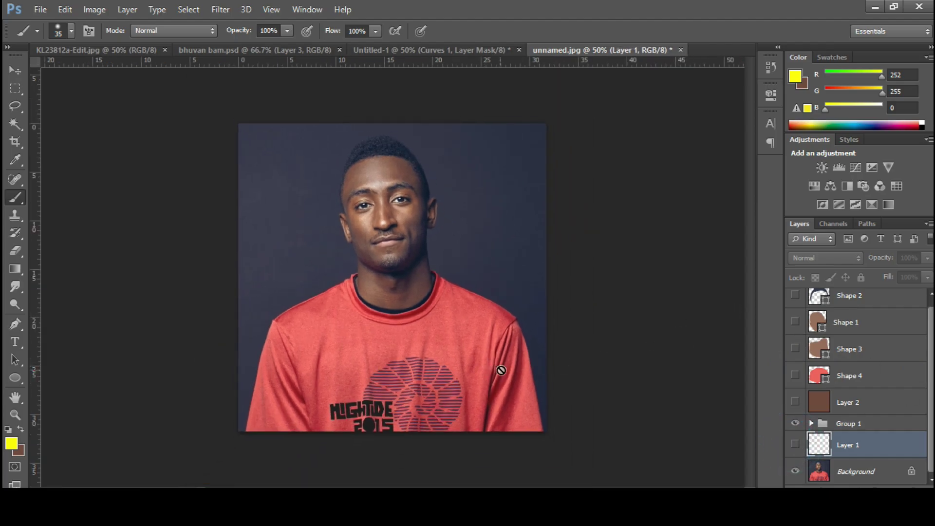
click(503, 365)
click(484, 201)
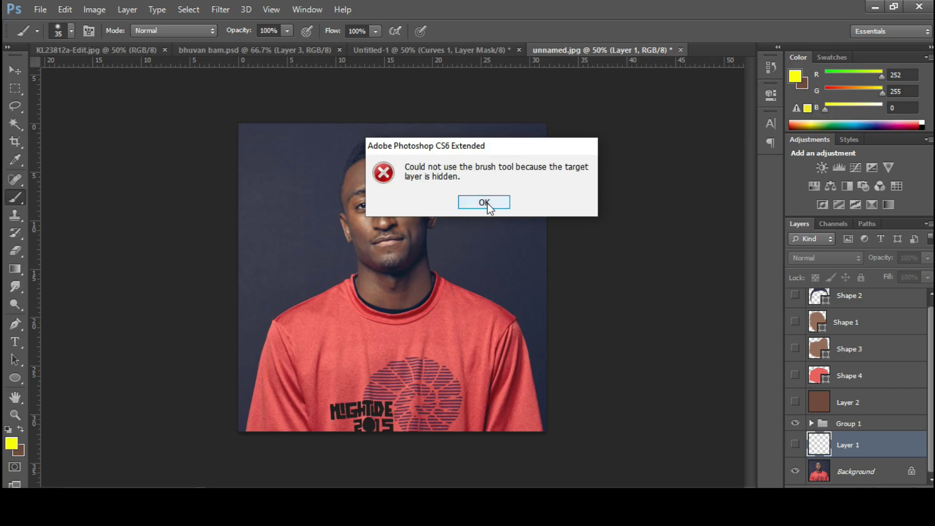
Show Layer 1 and paint black size 35 brush strokes along the fabric folds on the shirt's sleeves and chest.
click(795, 444)
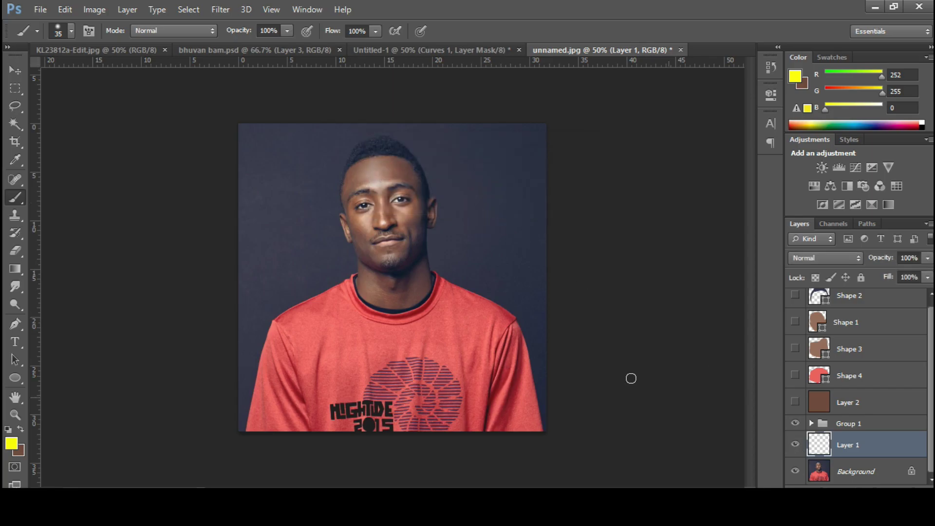
drag(503, 348, 487, 436)
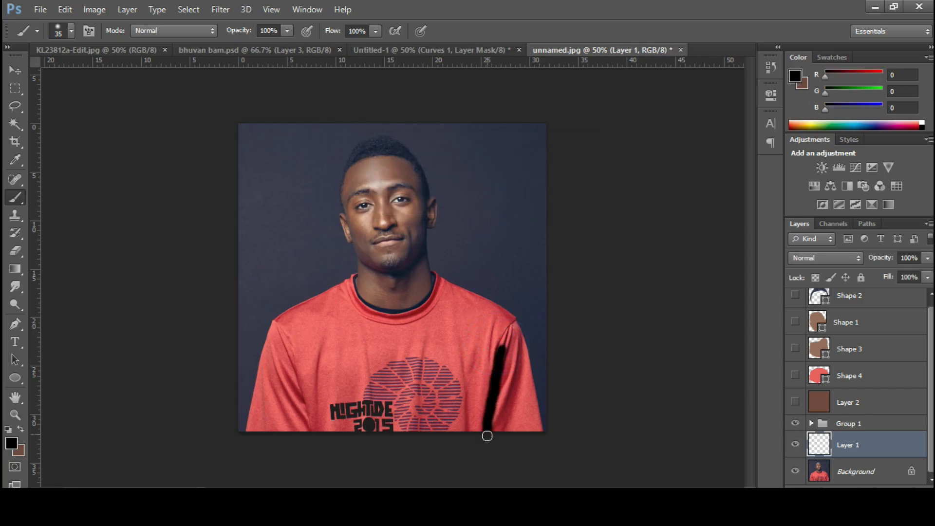
mouse_move(285, 350)
mouse_down()
mouse_move(310, 448)
mouse_move(271, 360)
mouse_move(255, 372)
mouse_up()
drag(423, 413, 427, 350)
click(362, 342)
drag(363, 356, 374, 409)
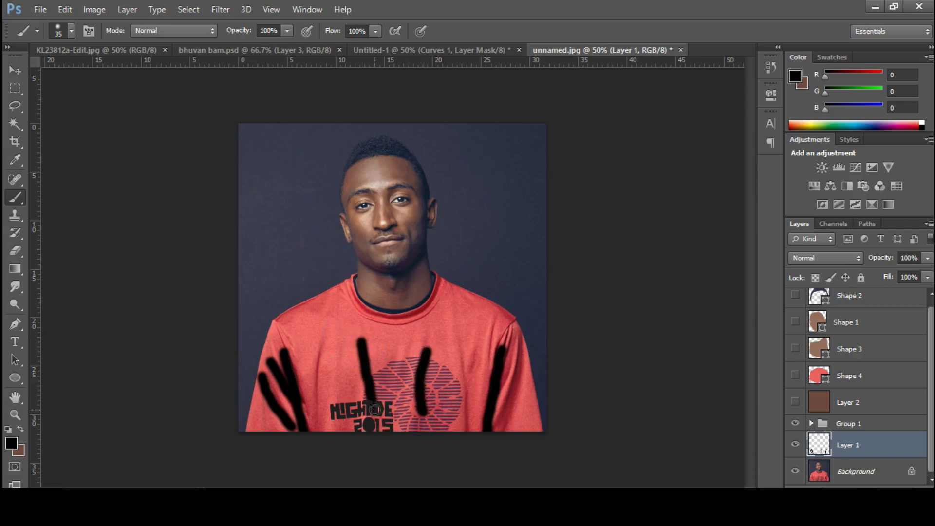
drag(317, 406, 317, 350)
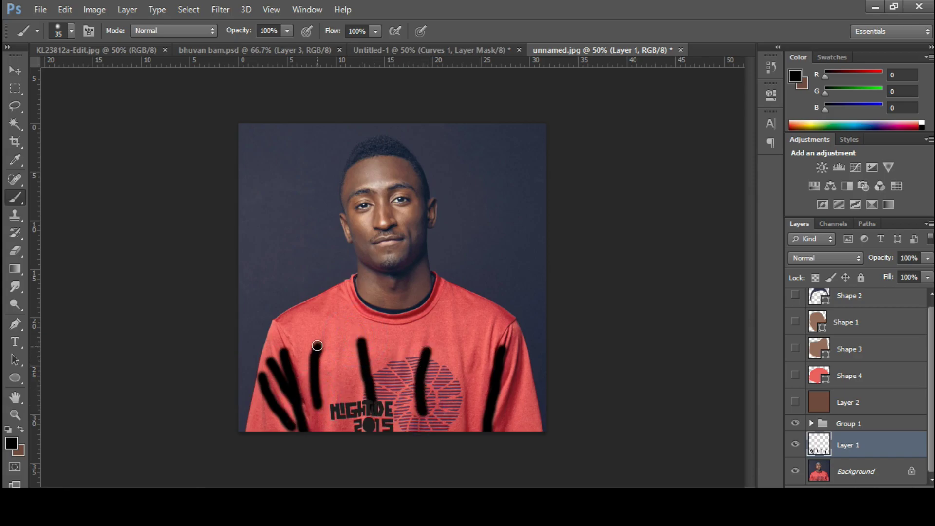
mouse_move(443, 283)
mouse_down()
mouse_move(463, 329)
mouse_move(474, 438)
mouse_up()
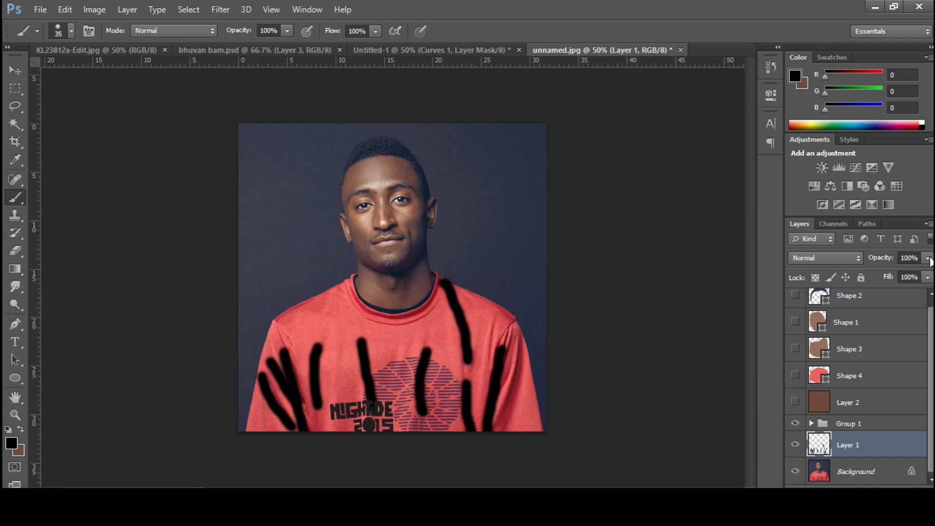
Lower Layer 1's opacity to 20% and smudge the painted fold strokes across the shirt with the size 80 Smudge tool.
click(899, 258)
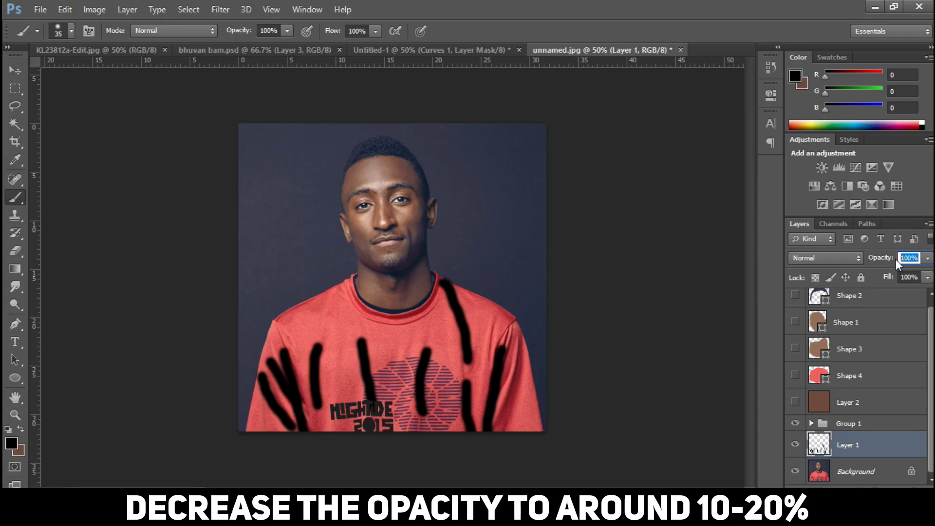
key(Return)
click(904, 258)
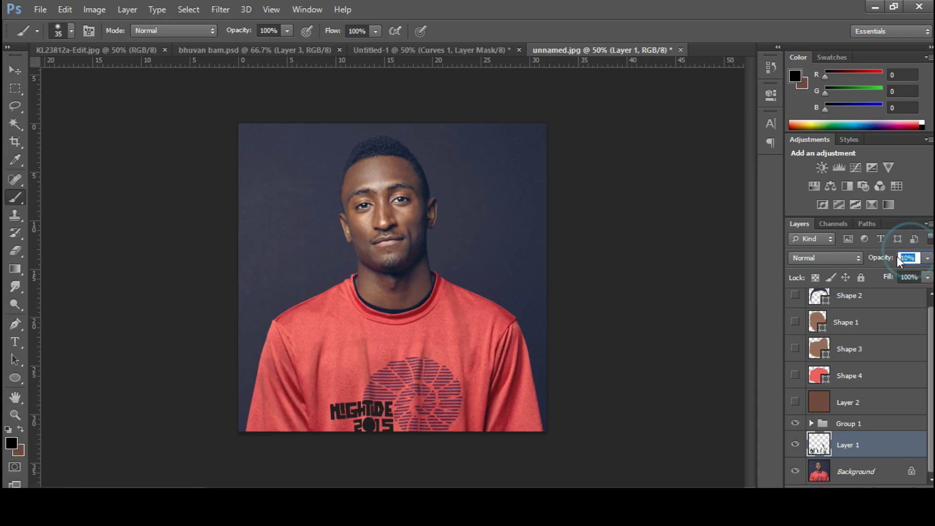
text(20)
key(Return)
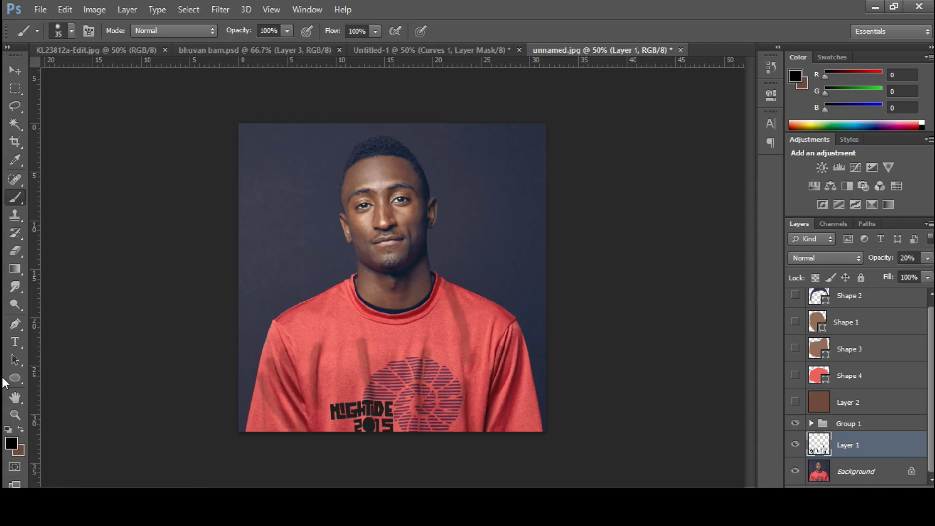
key(r)
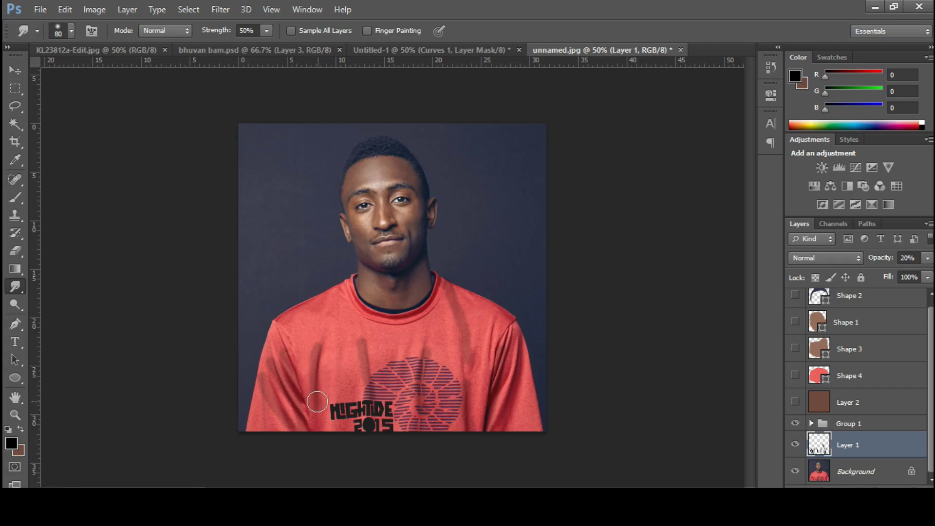
mouse_move(314, 363)
mouse_down()
mouse_move(328, 331)
mouse_move(306, 382)
mouse_move(323, 425)
mouse_move(360, 342)
mouse_move(389, 449)
mouse_move(437, 374)
mouse_move(419, 385)
mouse_move(458, 285)
mouse_move(473, 371)
mouse_move(503, 371)
mouse_move(509, 345)
mouse_move(294, 415)
mouse_move(328, 445)
mouse_move(419, 358)
mouse_move(458, 336)
mouse_move(474, 353)
mouse_up()
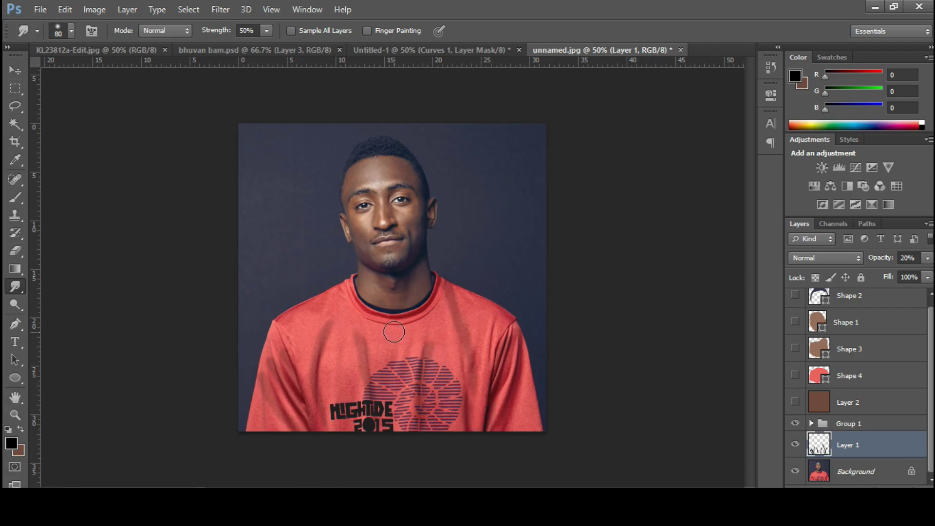
Show the hidden Layer 2, Shape 4, Shape 3, Shape 1 and Shape 2 layers.
click(795, 402)
click(796, 375)
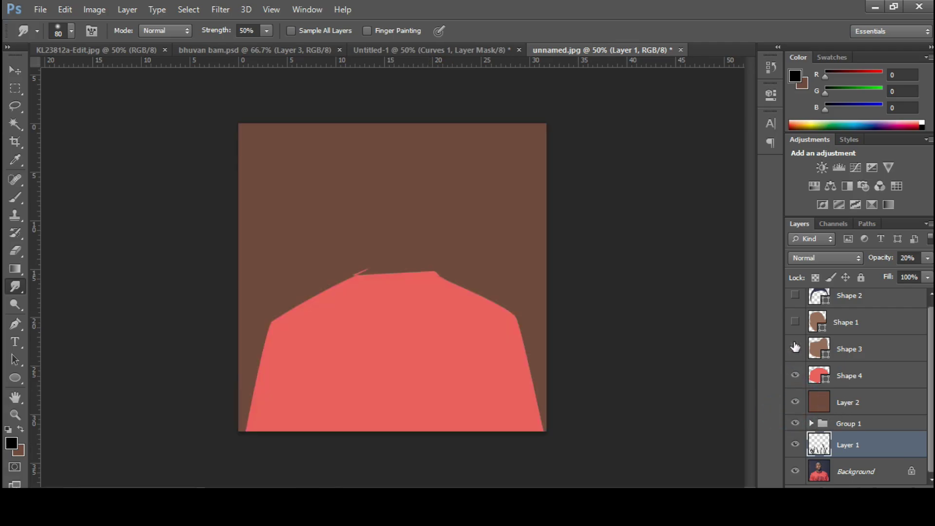
click(795, 349)
click(796, 322)
click(796, 295)
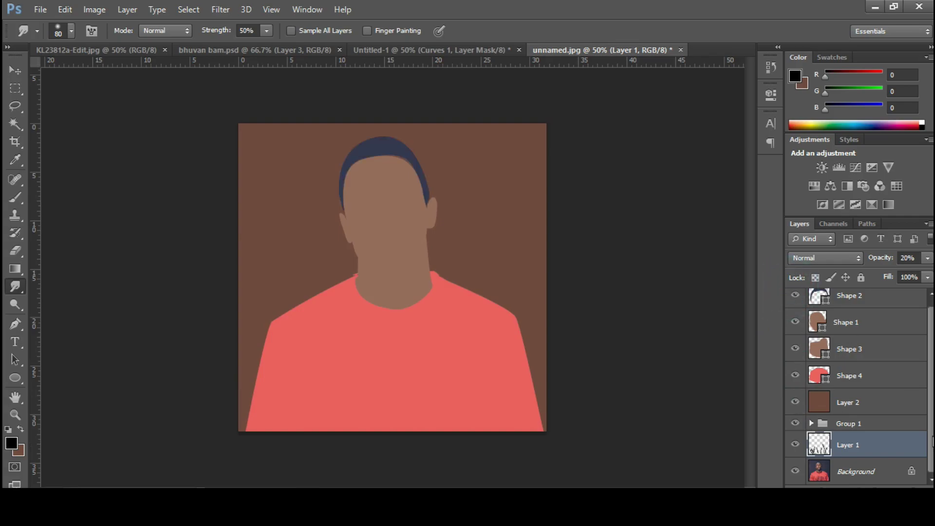
Move Layer 1 directly above Shape 4 and set its opacity to 10%.
scroll(921, 380, up, 1)
drag(898, 451, 885, 371)
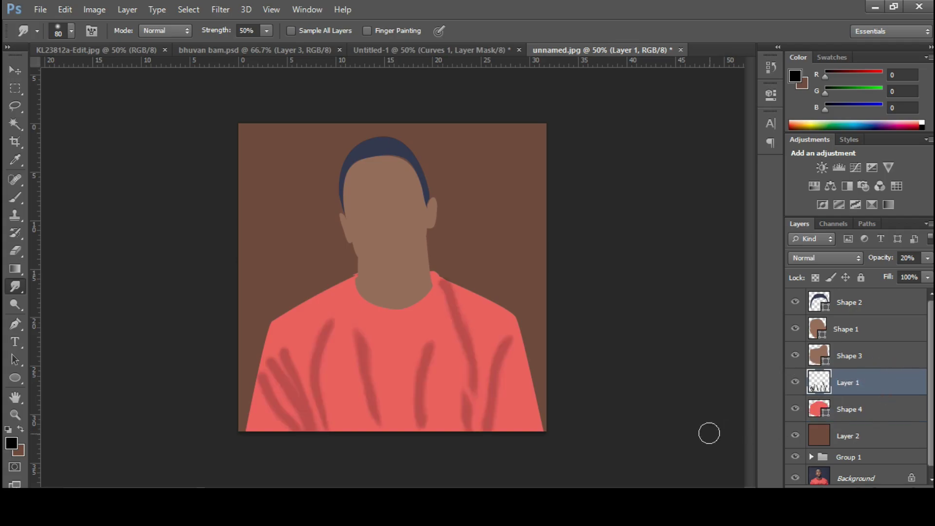
click(910, 258)
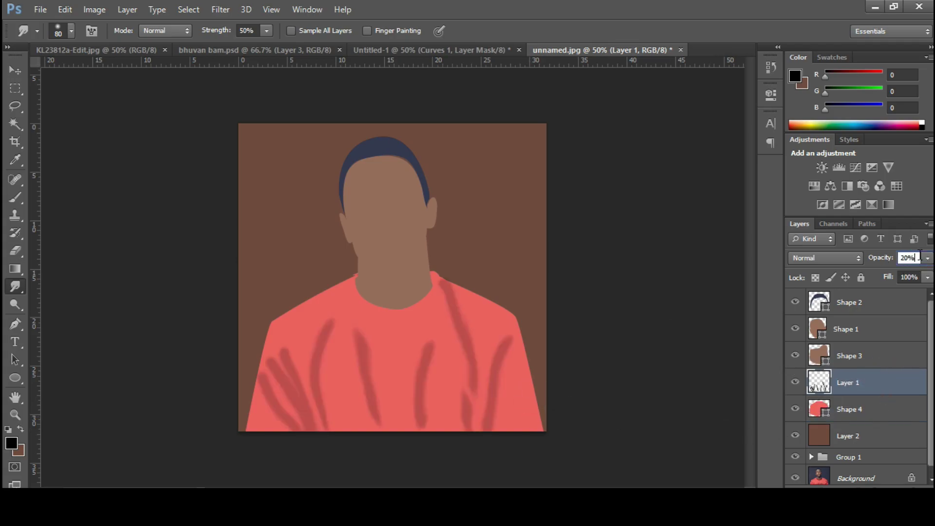
key(Return)
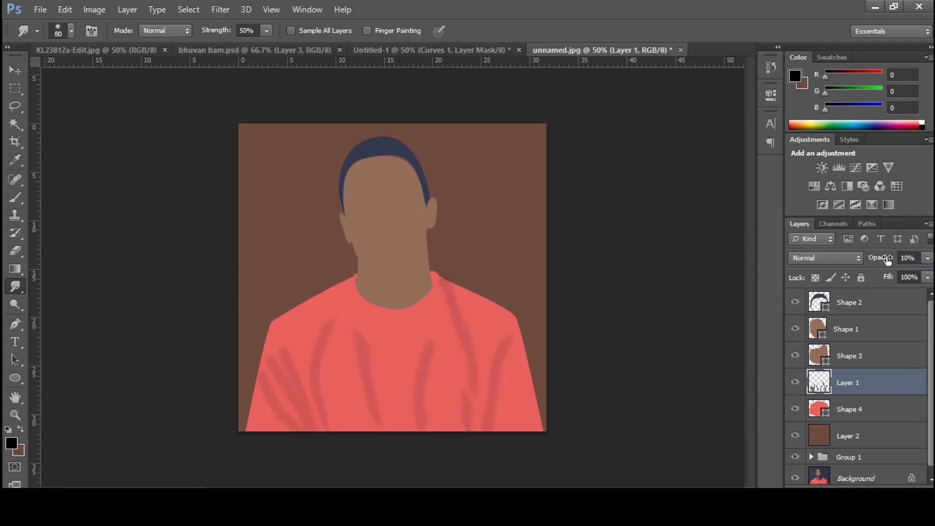
Move Group 1 with the shirt lettering directly above Layer 1 and set its opacity to 30%.
drag(889, 463, 885, 376)
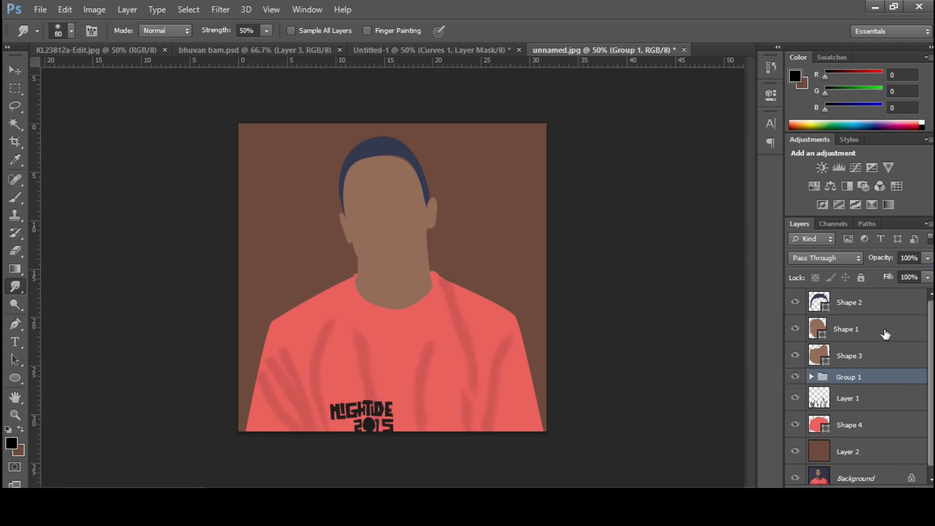
click(928, 265)
click(909, 258)
text(10)
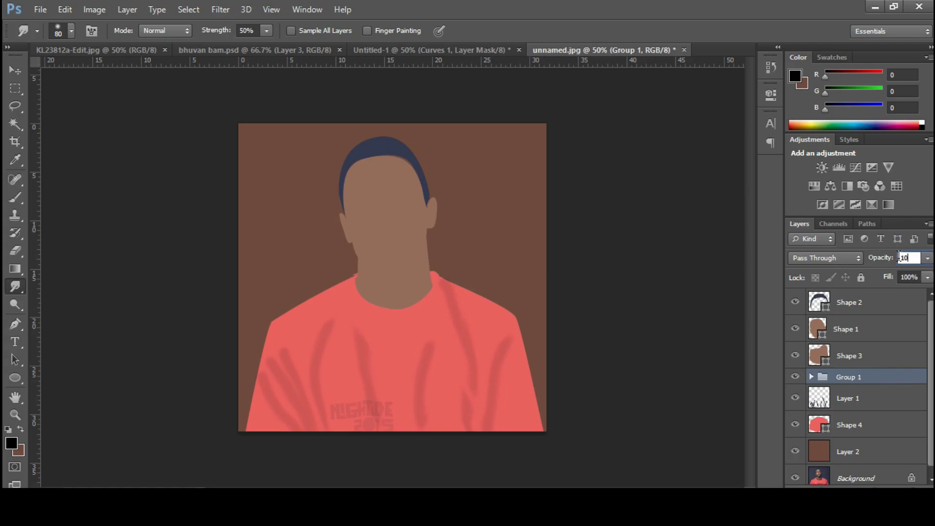
key(Return)
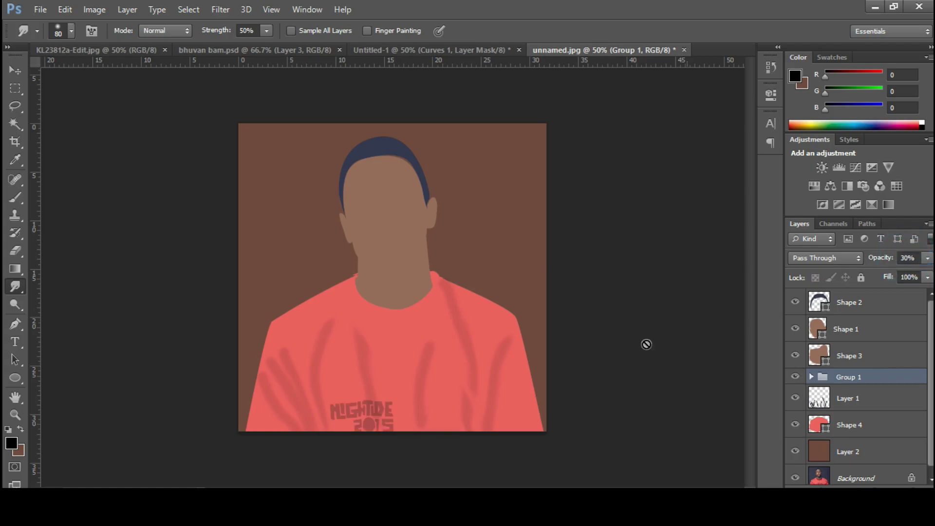
Lower the opacity of Layer 1 a little further to make the shirt's fold shadows fainter.
click(880, 408)
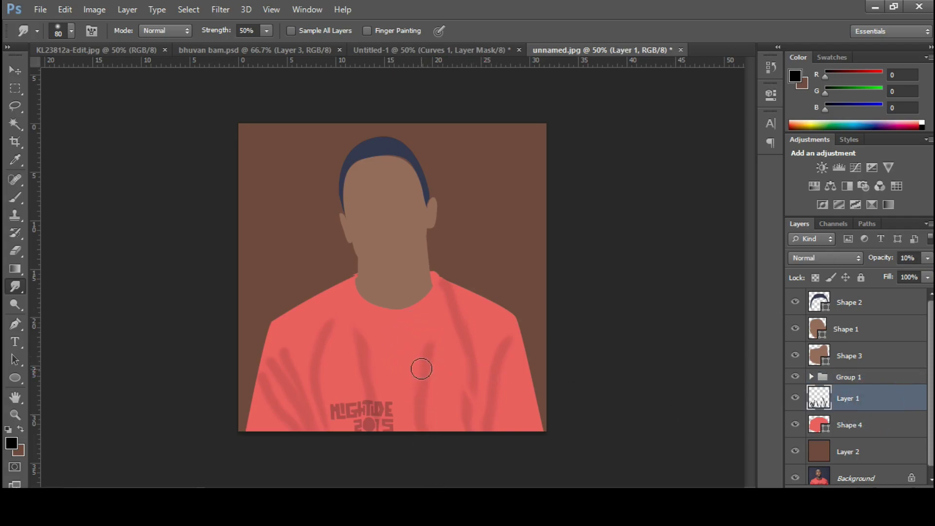
click(920, 259)
key(Return)
Add a linear gradient fill layer directly above Layer 2 and open its gradient for editing.
click(891, 451)
click(864, 486)
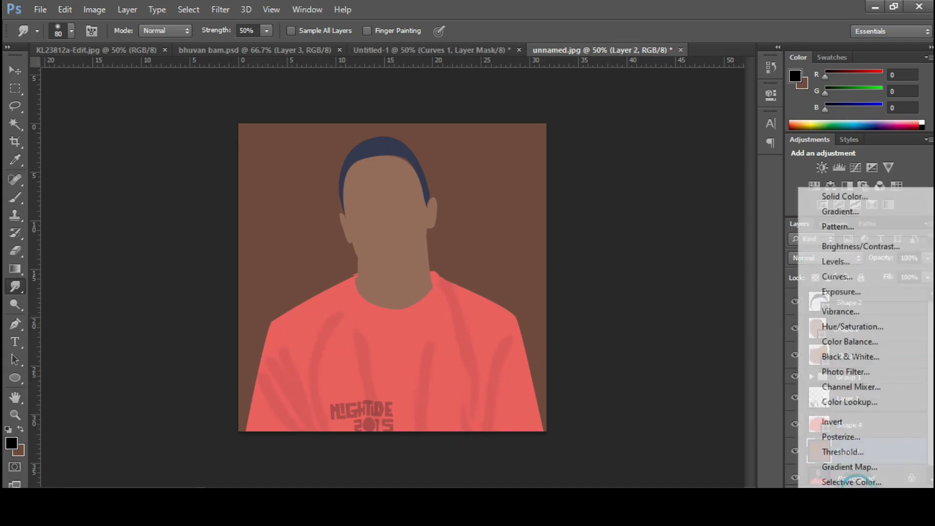
click(867, 218)
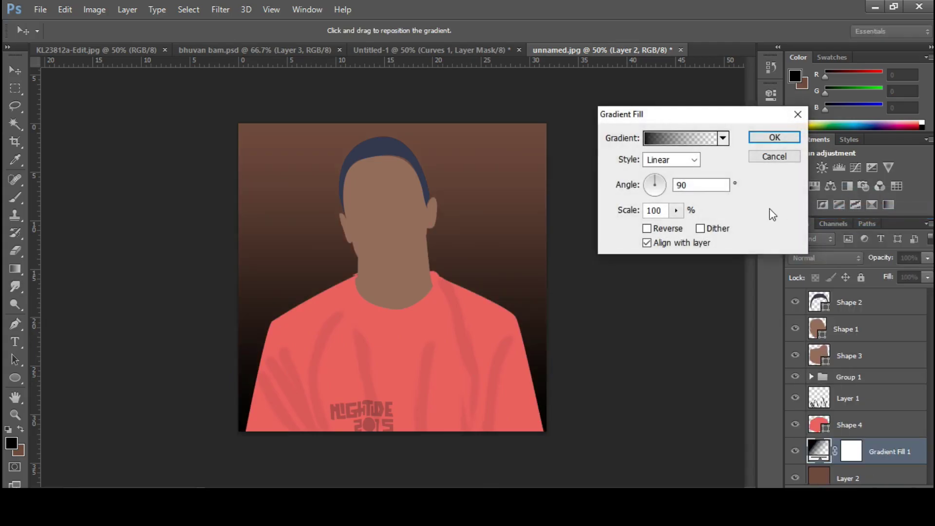
click(701, 138)
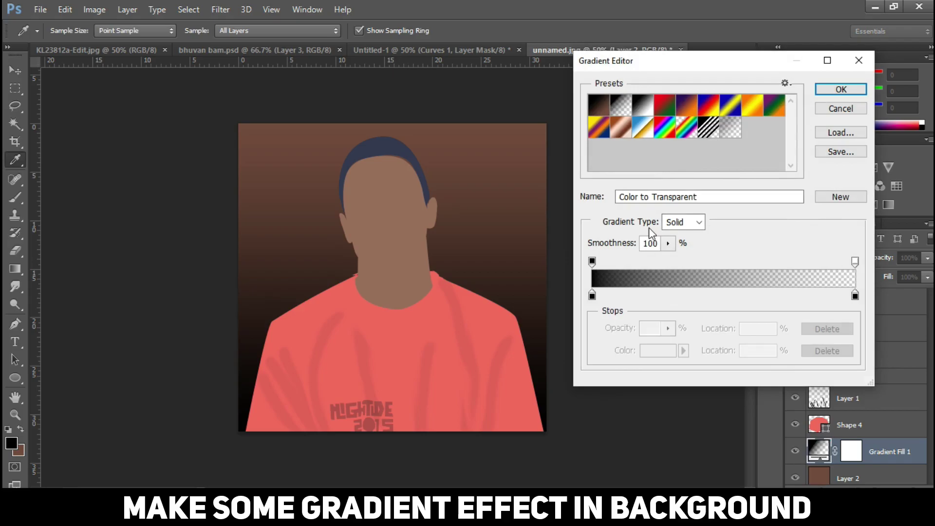
Set the gradient's starting color stop to a fully saturated bright blue with hue 198.
click(592, 295)
click(653, 355)
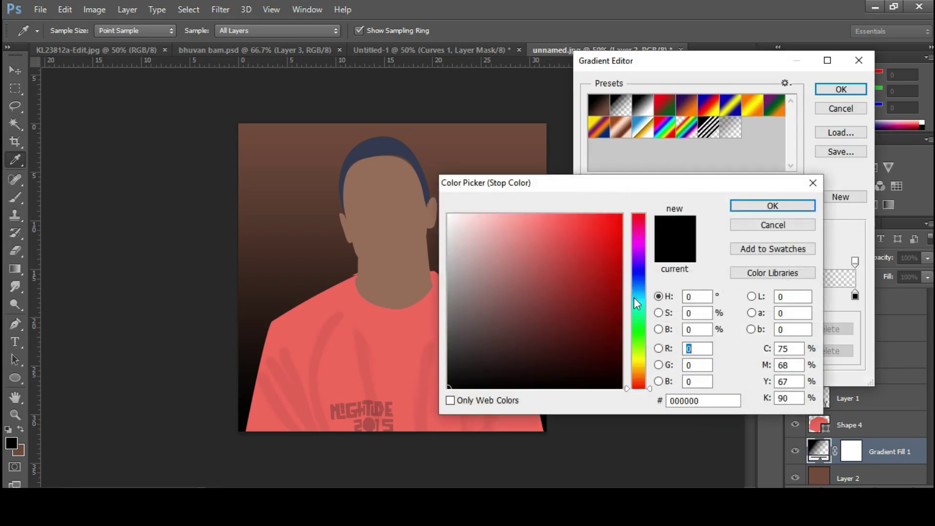
click(639, 292)
drag(640, 295, 640, 298)
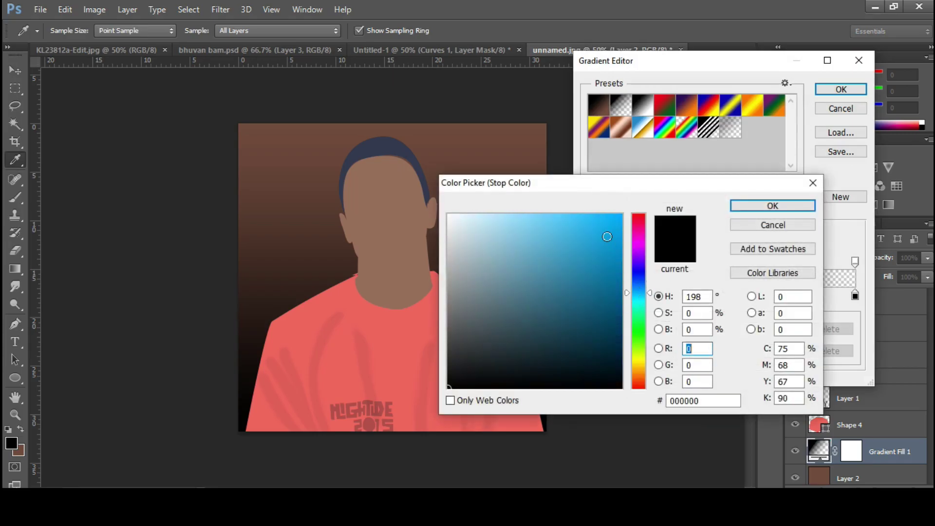
click(602, 229)
click(622, 214)
click(753, 200)
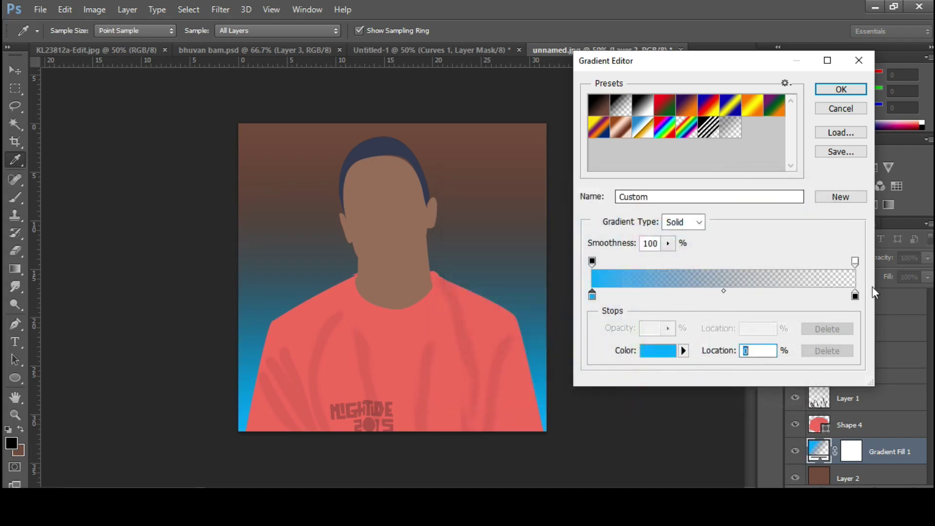
Try a purple hue of 278 for the gradient's end color stop and set the end opacity stop to 100%.
click(855, 295)
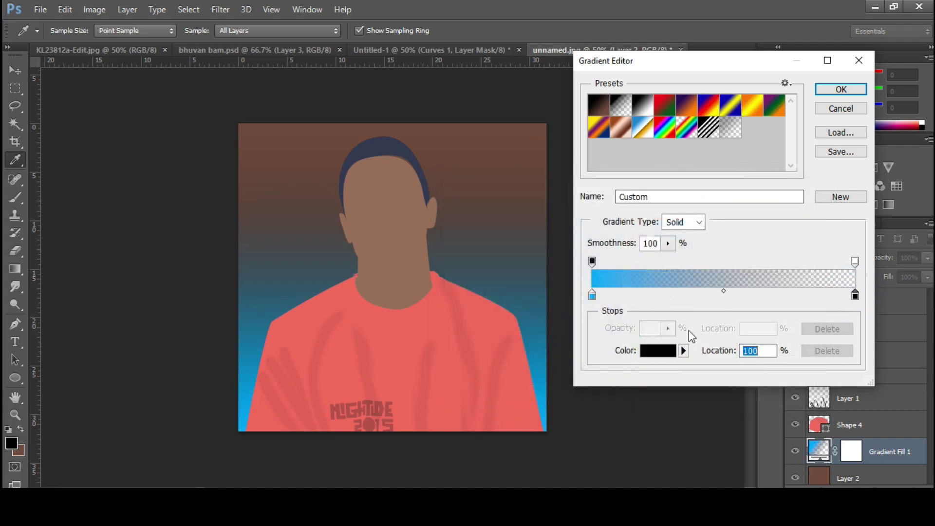
click(659, 351)
drag(639, 294, 639, 254)
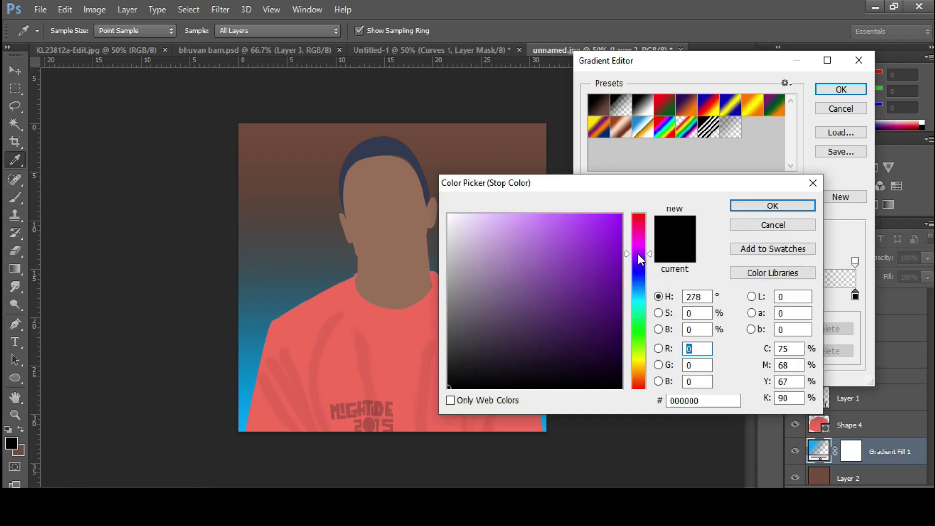
click(747, 208)
click(855, 263)
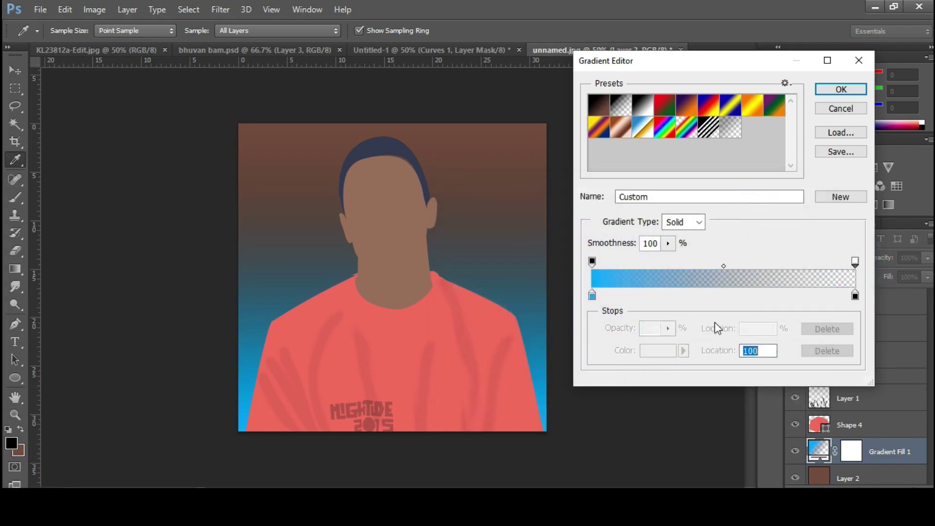
text(100)
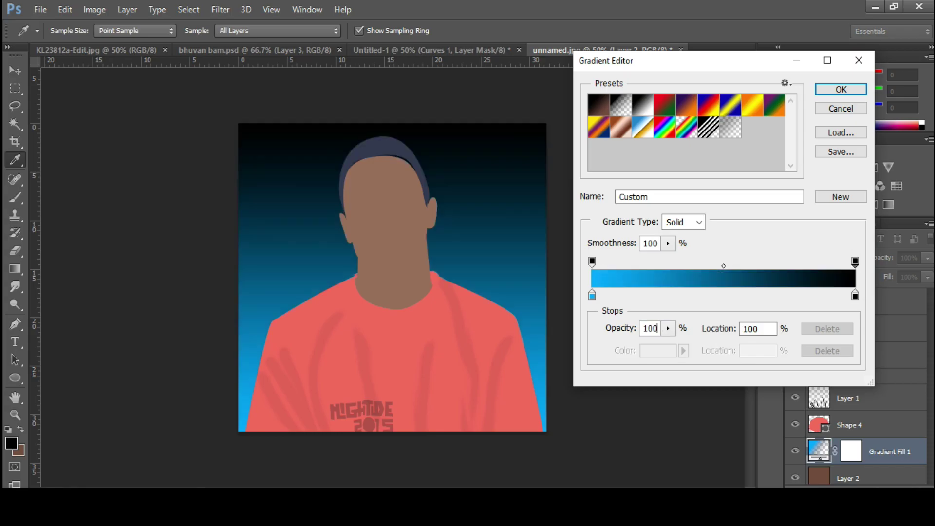
Try a purple hue of 285 for the gradient's end color stop.
click(855, 296)
click(658, 351)
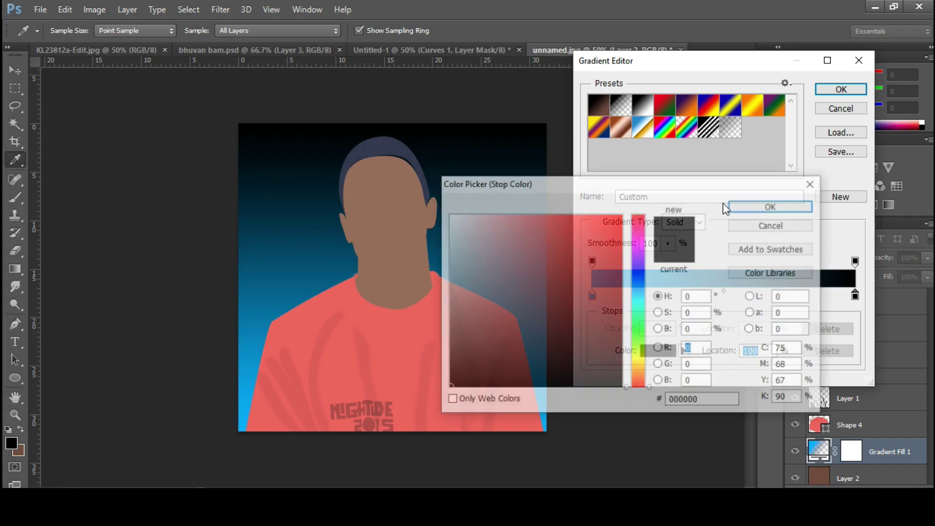
click(636, 250)
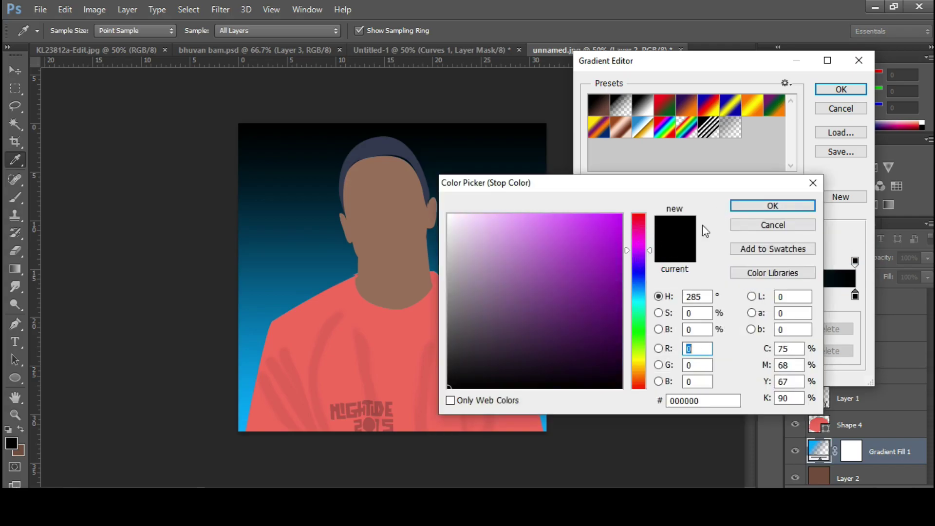
click(772, 206)
click(855, 295)
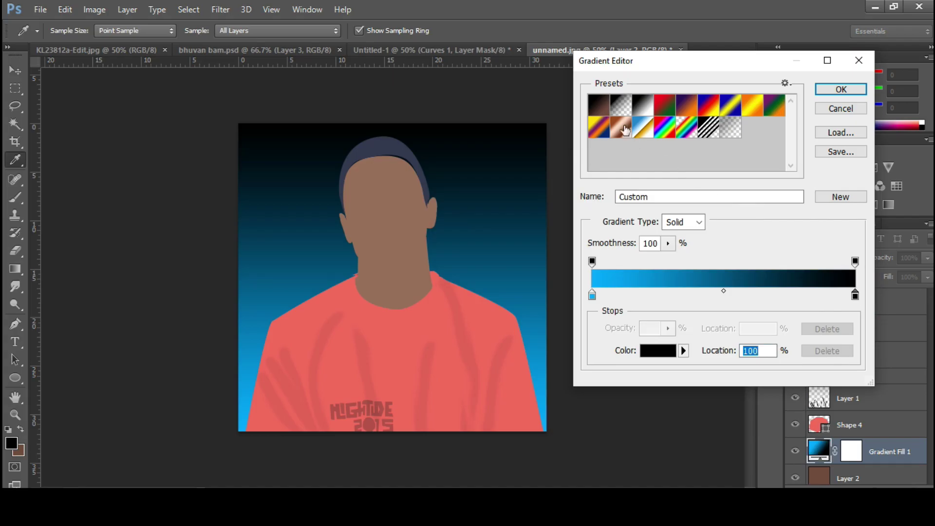
Load the Foreground to Background gradient preset and set its starting color stop to cyan 00d2ff.
click(598, 101)
click(593, 296)
click(658, 351)
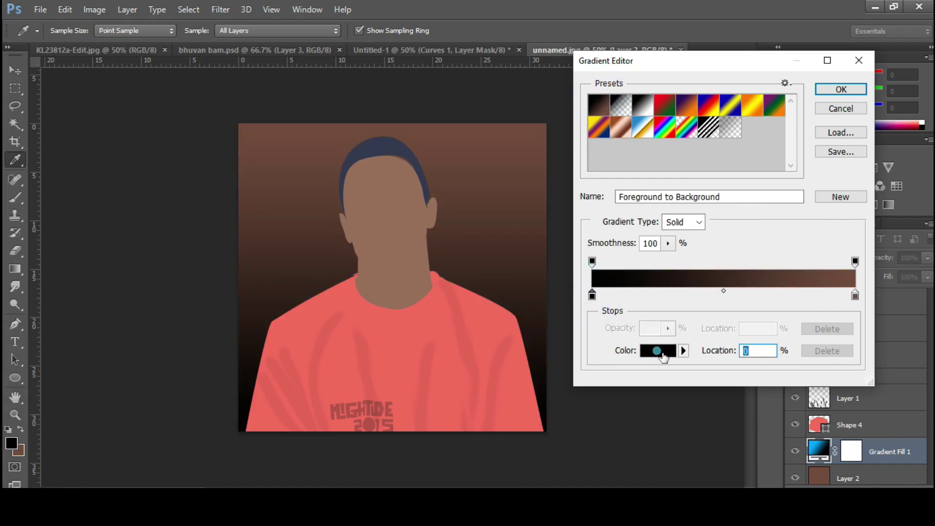
click(639, 296)
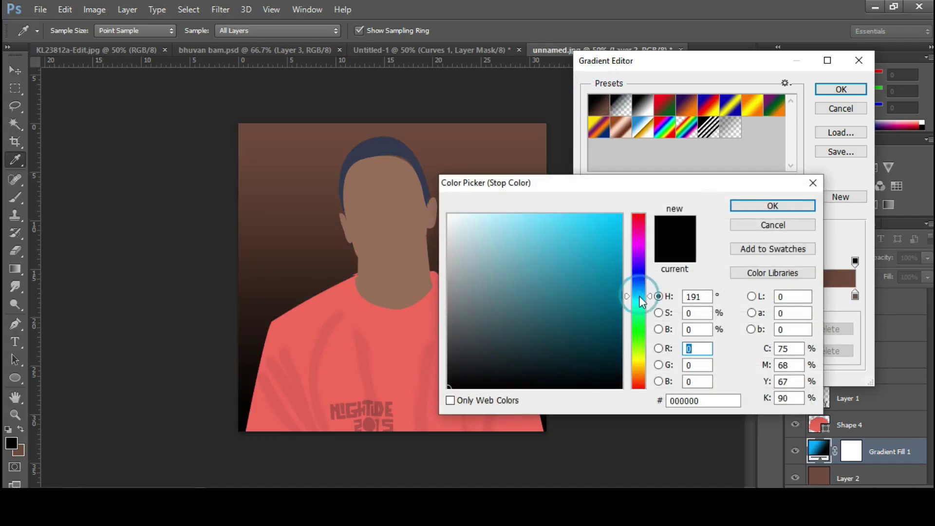
click(614, 223)
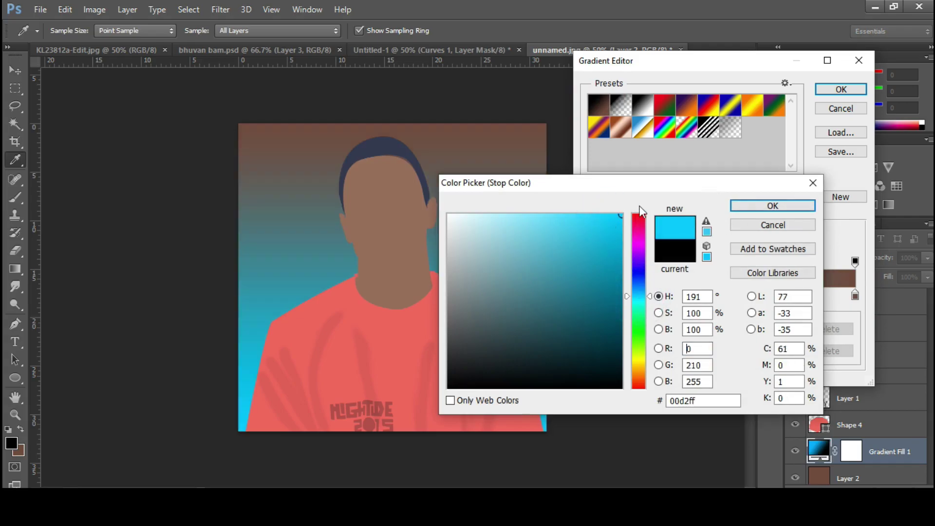
click(745, 206)
Set the gradient's end color stop to violet 9600ff and accept the edited gradient.
click(856, 294)
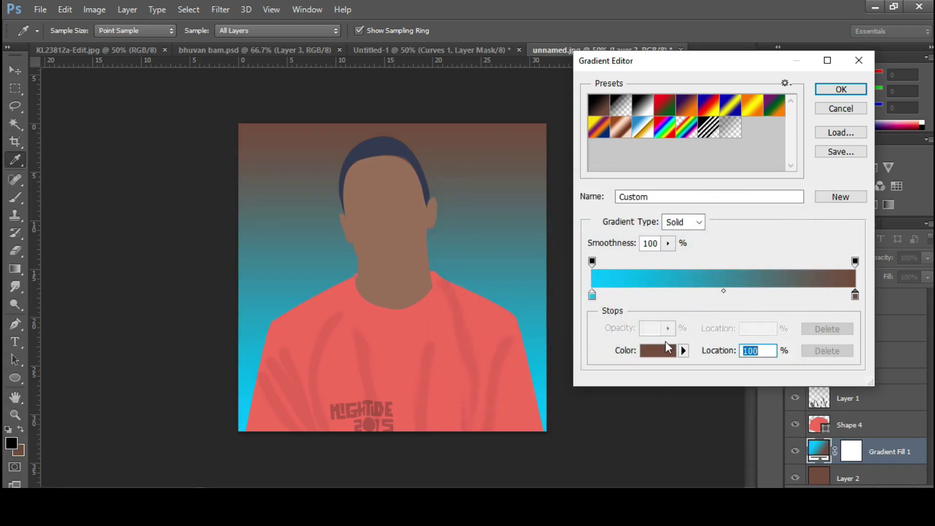
click(658, 351)
click(621, 215)
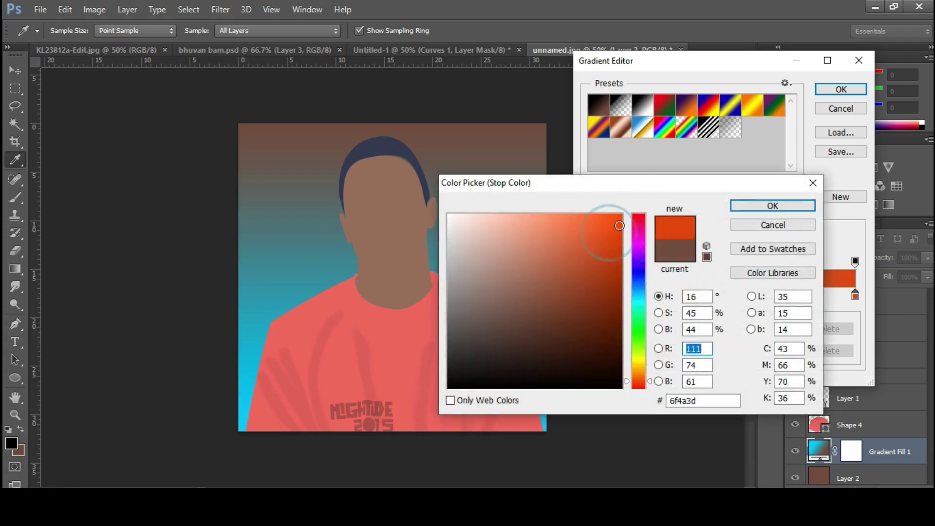
drag(633, 248, 636, 255)
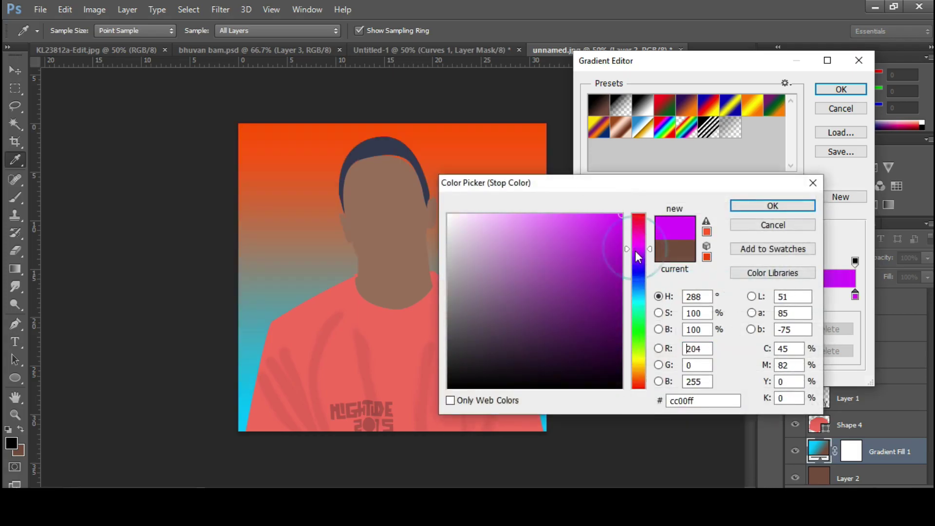
click(771, 204)
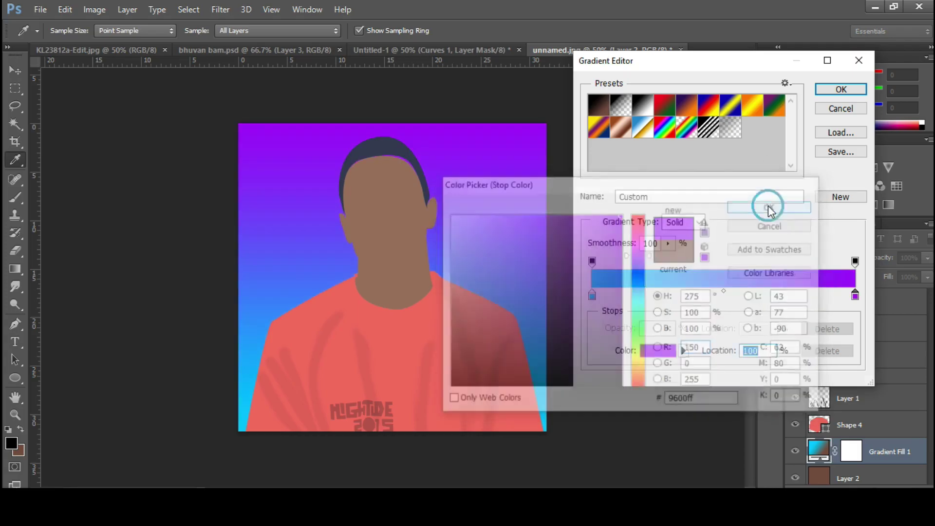
click(837, 89)
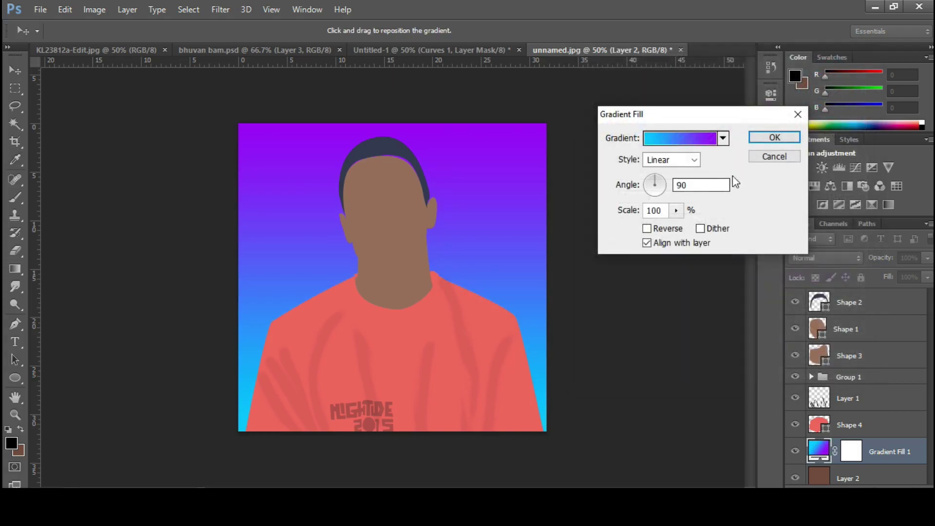
Apply the gradient fill and add a new empty layer directly above it.
click(758, 137)
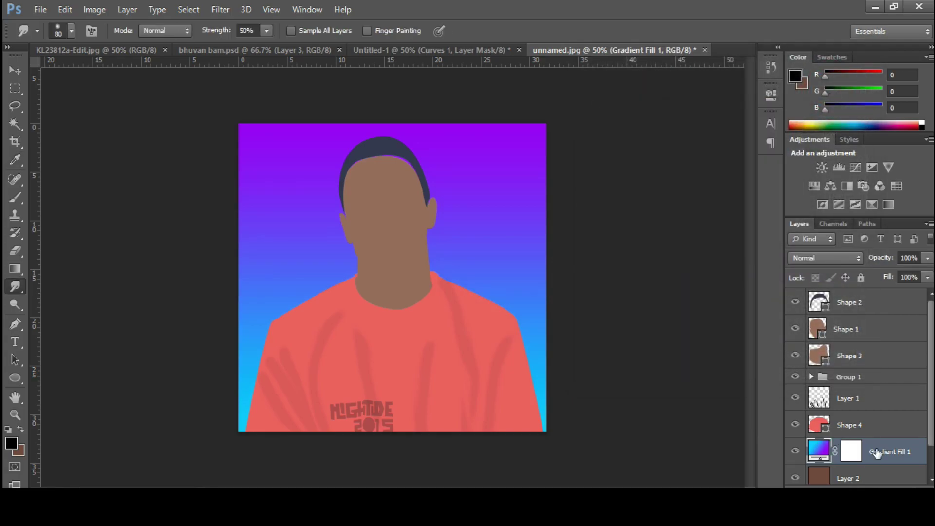
click(899, 486)
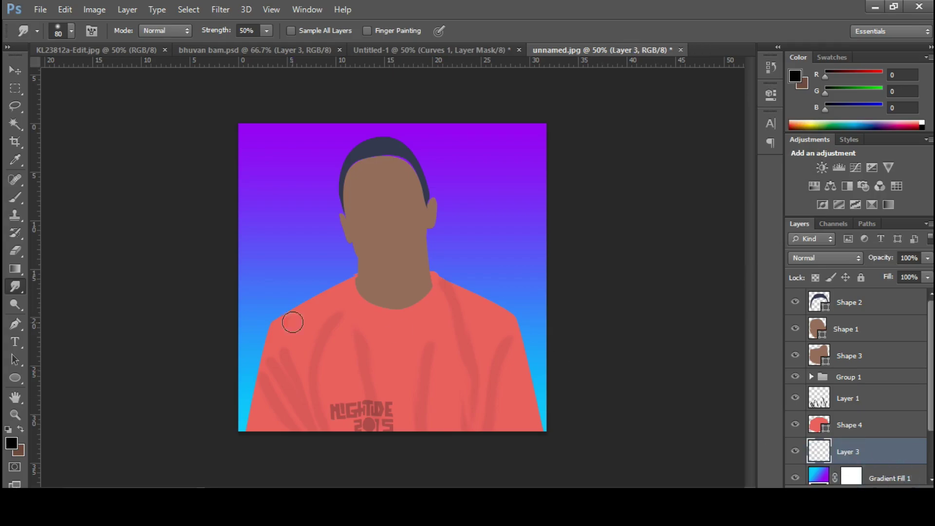
Sample the face's skin tone 956c5a as the foreground color and brush over the uncovered gaps between hair and face on the new layer.
click(15, 197)
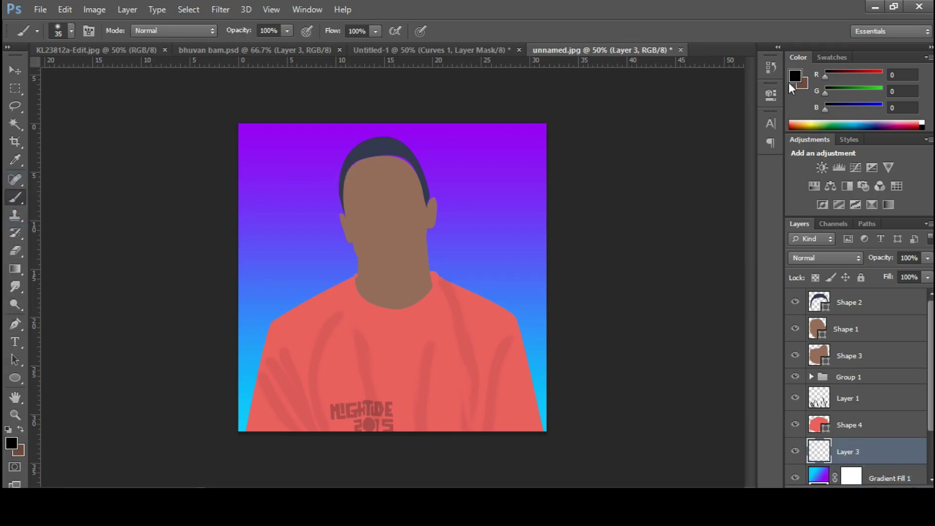
key(x)
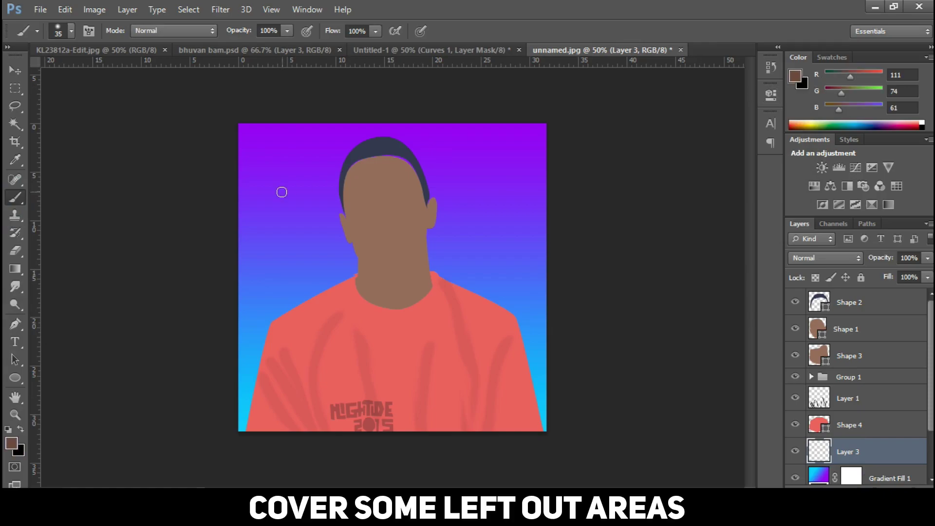
mouse_move(388, 166)
mouse_down()
mouse_move(387, 151)
mouse_move(406, 168)
mouse_up()
click(794, 78)
click(372, 200)
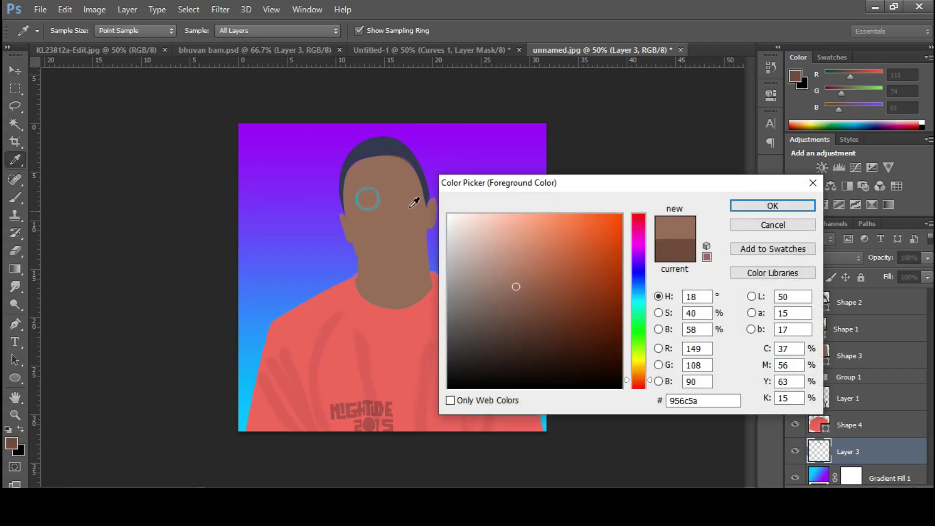
click(773, 206)
key(b)
drag(381, 149, 412, 173)
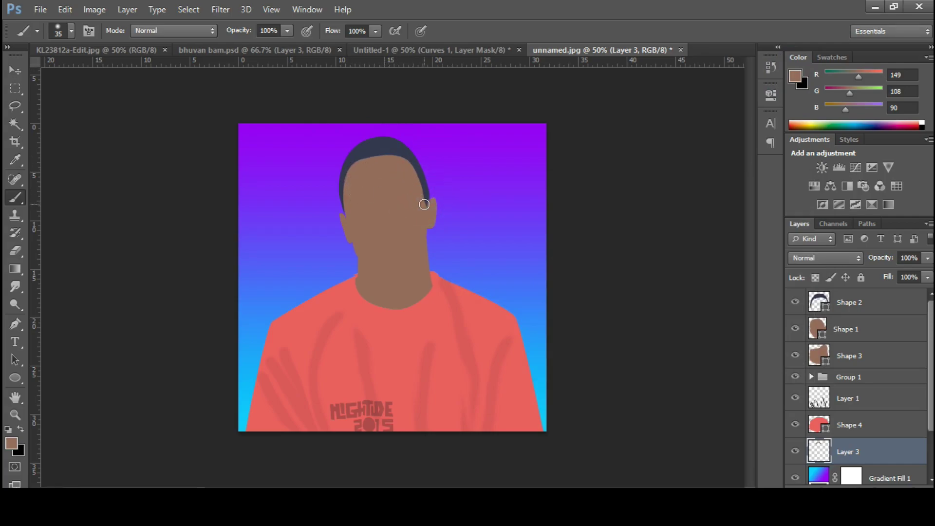
Add a drop shadow to the face shape with a 90° angle, 10 px distance and 29 px size.
click(885, 337)
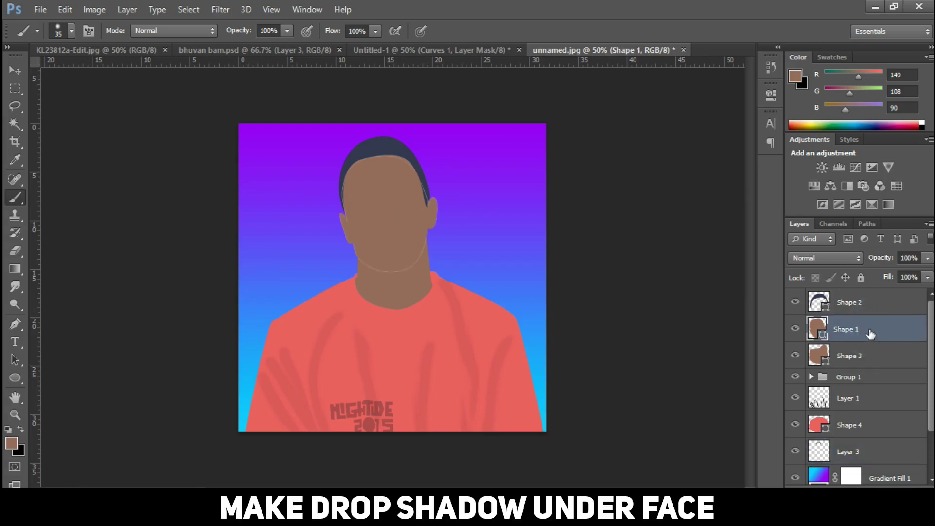
key(space)
double_click(883, 334)
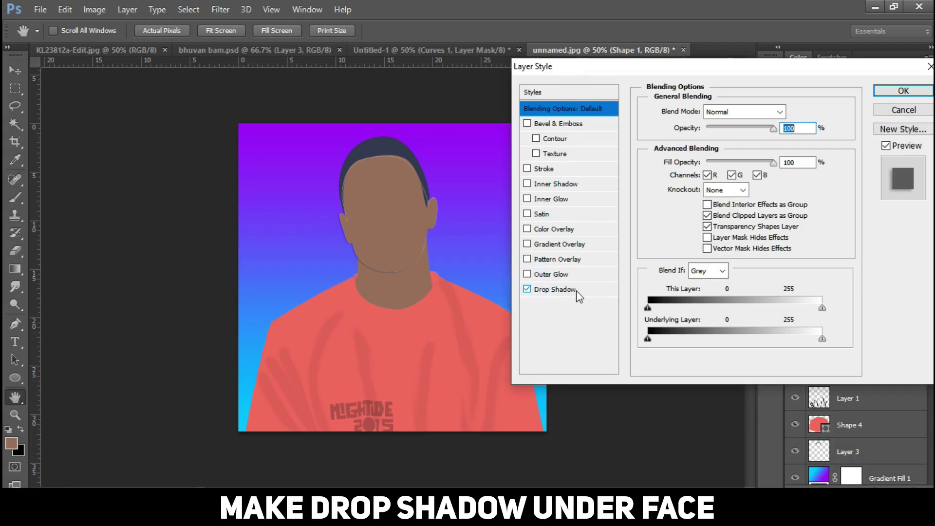
click(577, 290)
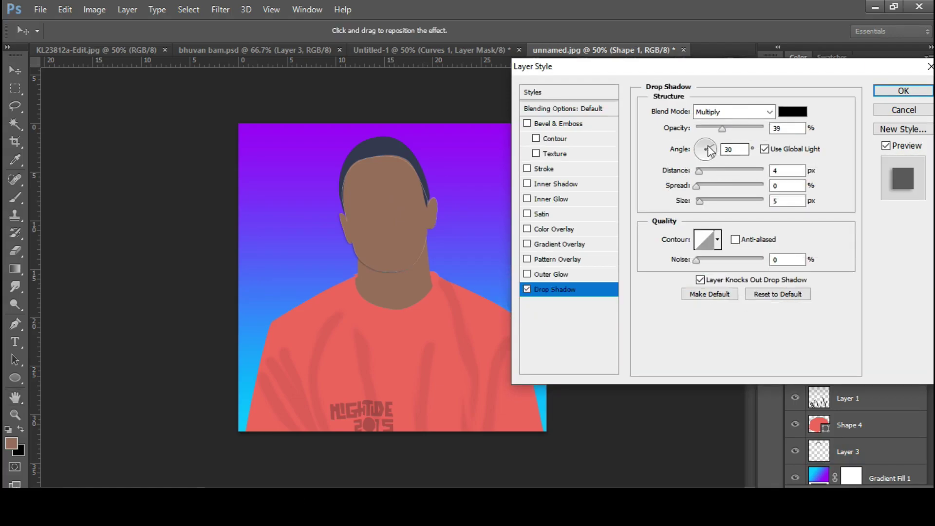
key(Tab)
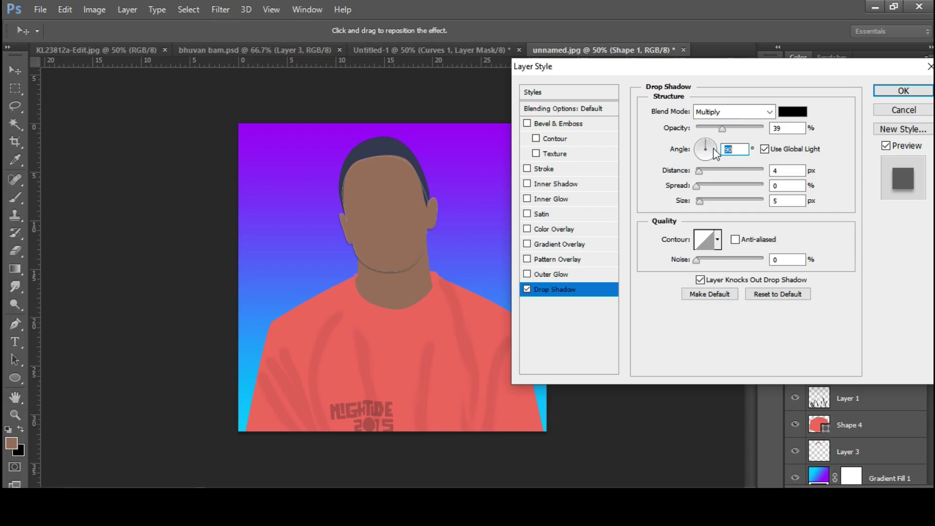
drag(700, 174, 709, 203)
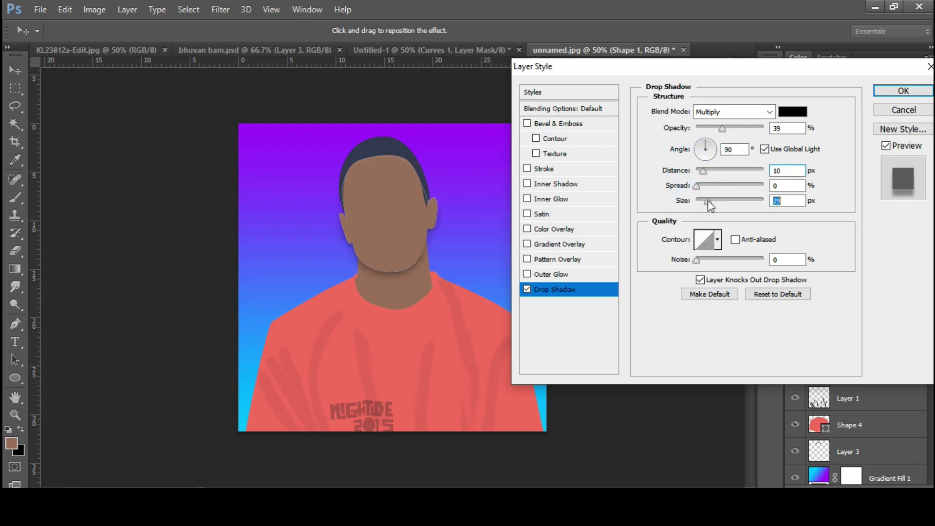
click(879, 93)
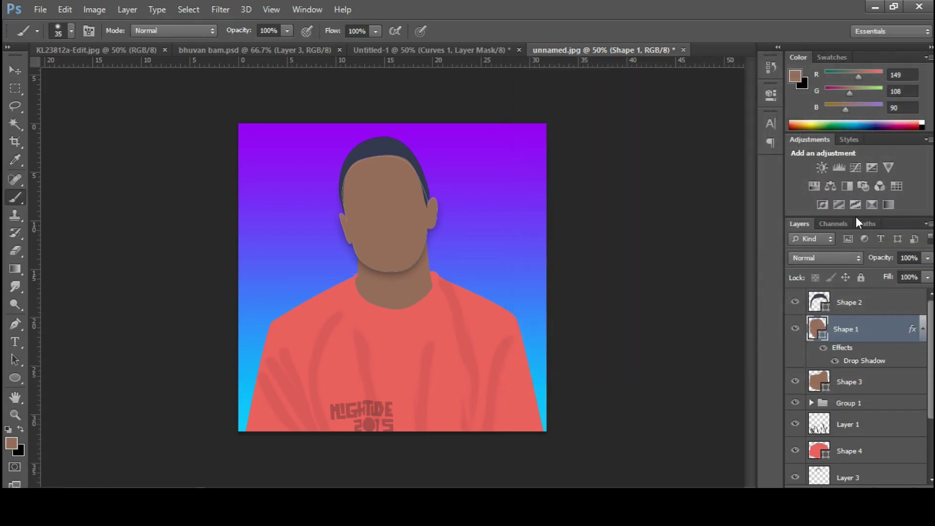
Duplicate the face shape layer, hide the copy's effects and collapse its effects list.
key(ctrl+j)
click(823, 349)
click(923, 330)
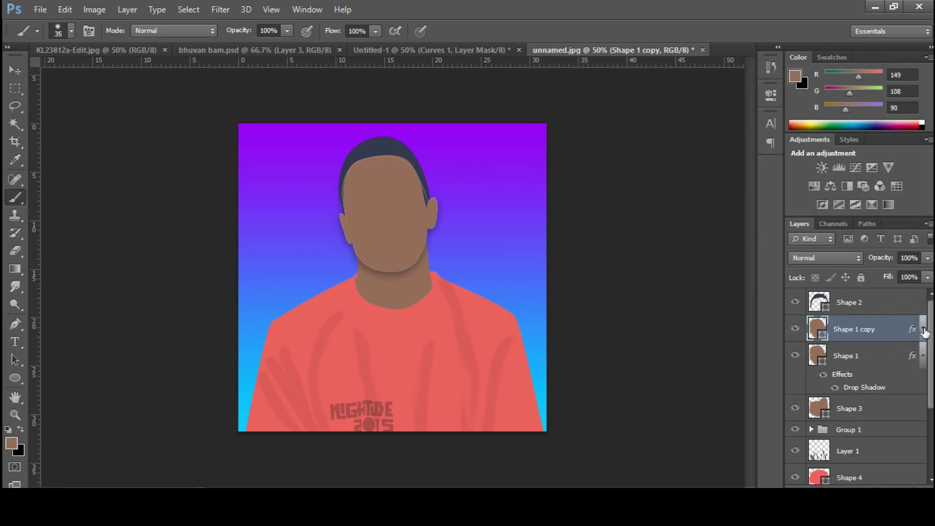
Rasterize the original Shape 1 layer's style and erase the excess shadow around the ears, head and outside the neck.
click(872, 359)
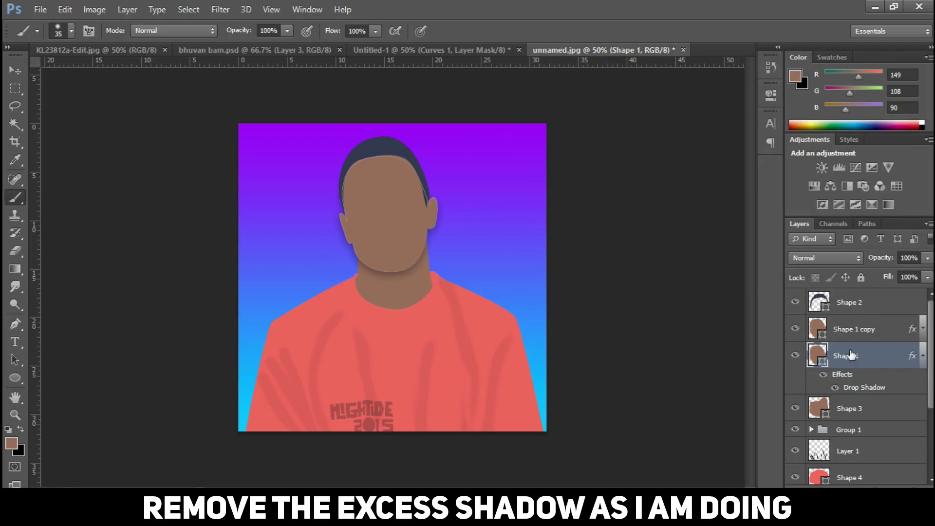
right_click(867, 358)
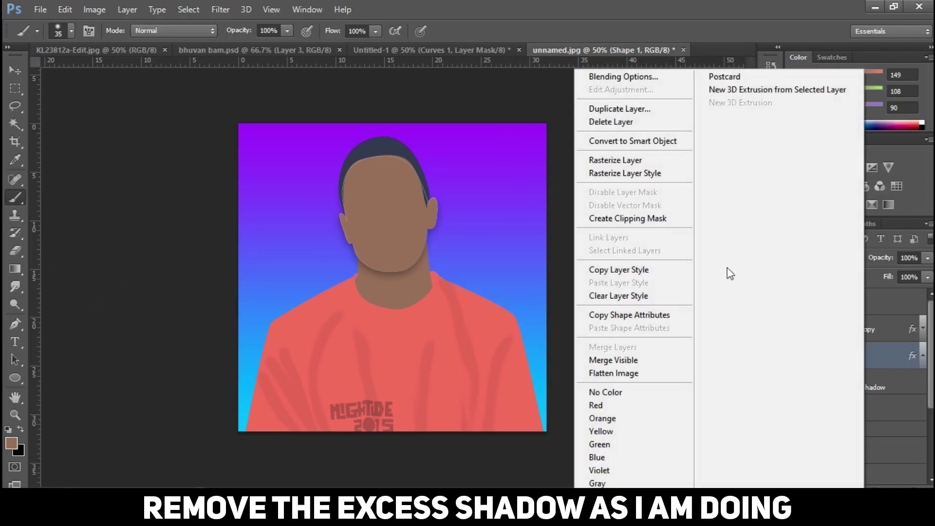
click(648, 175)
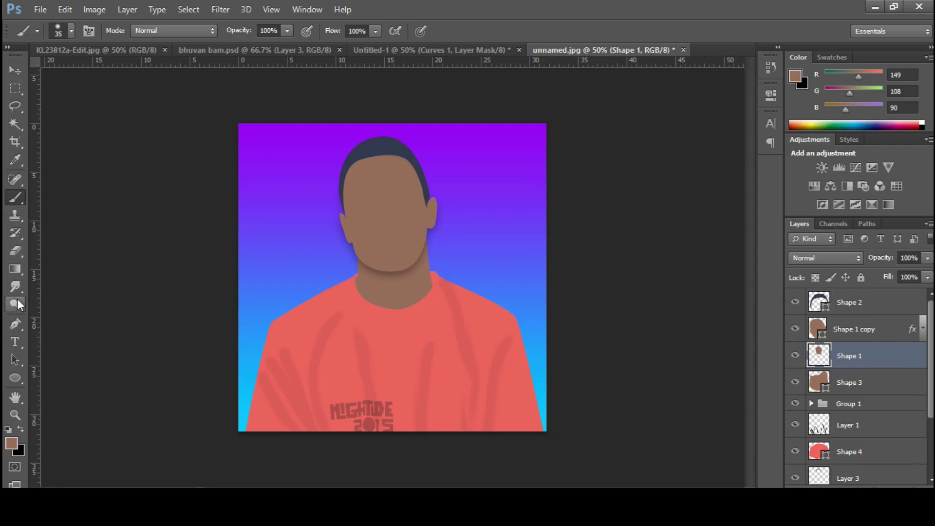
click(12, 251)
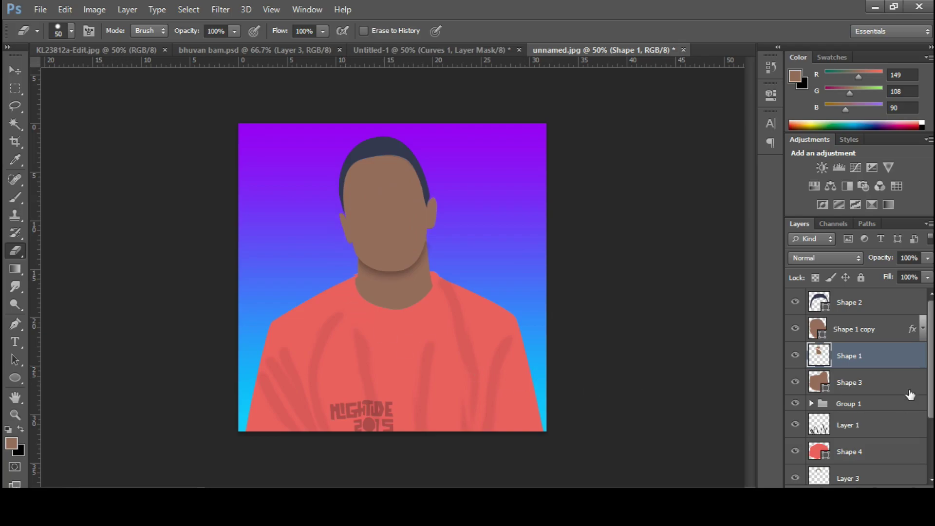
Select all the illustration layers from Shape 2 down to Layer 2 and group them above the Background.
ctrl+click(902, 307)
ctrl+click(902, 334)
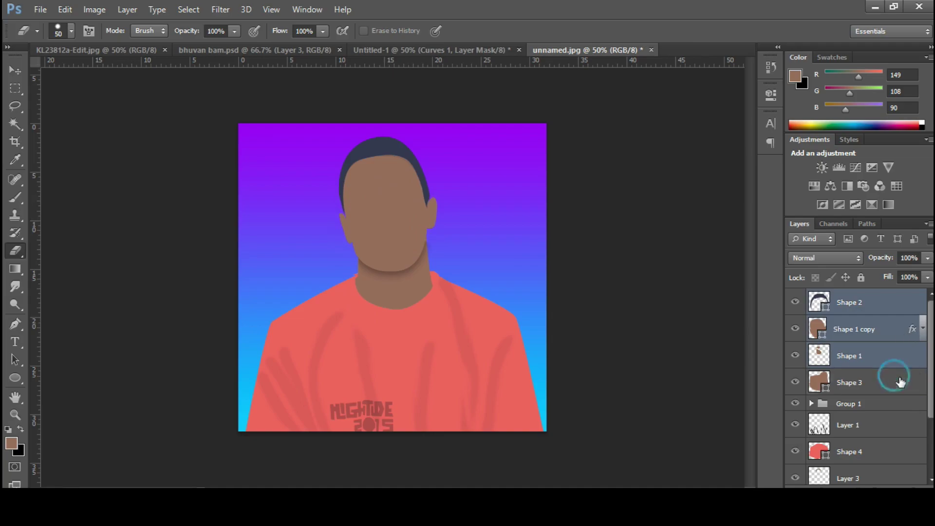
ctrl+click(893, 388)
ctrl+click(895, 402)
ctrl+click(887, 425)
ctrl+click(883, 450)
scroll(896, 428, down, 1)
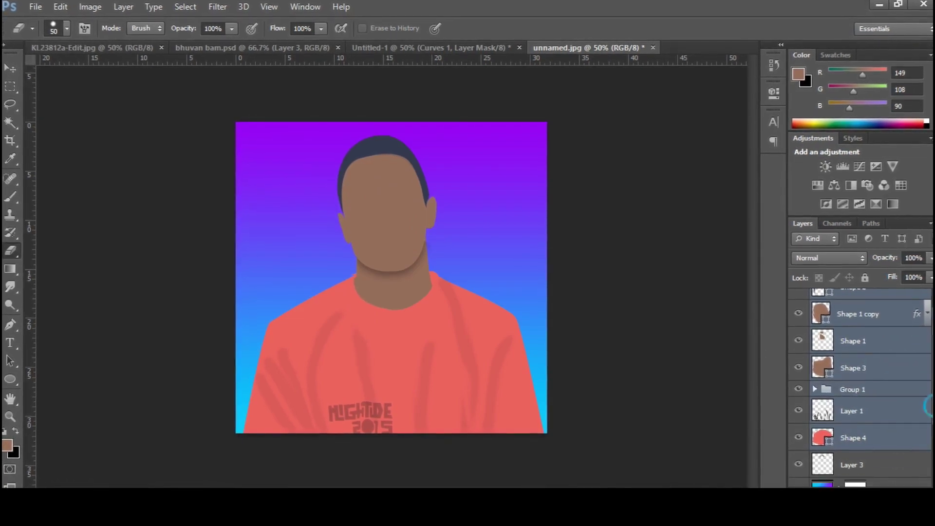
scroll(916, 414, down, 2)
ctrl+click(891, 422)
ctrl+click(908, 463)
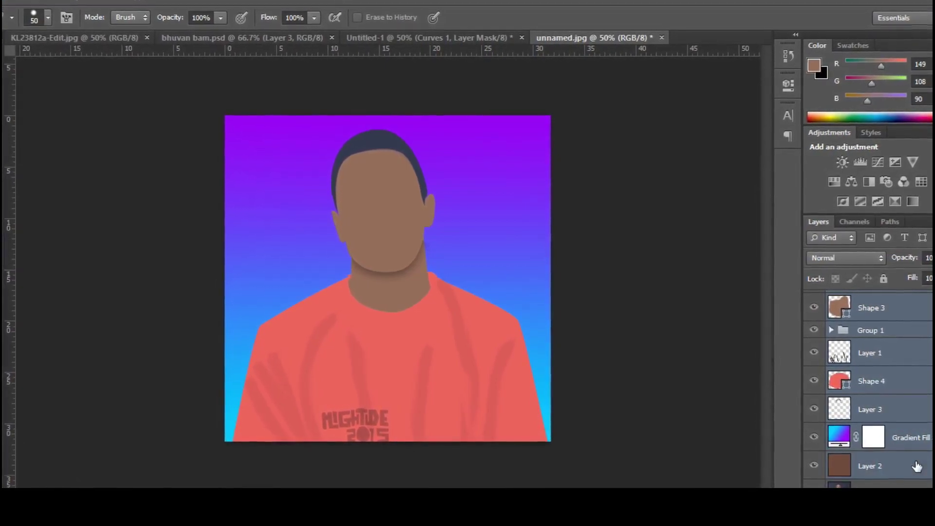
key(ctrl+g)
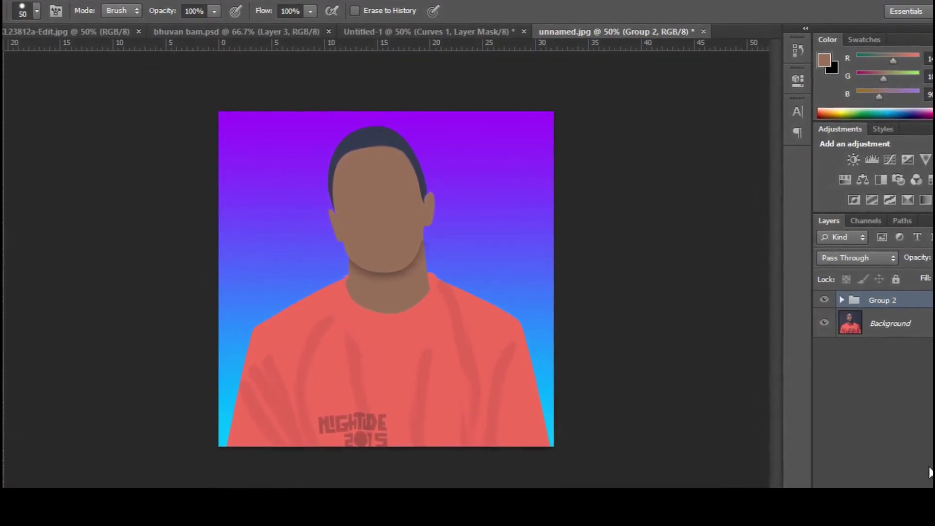
Toggle the new group's visibility to compare the illustration with the original photo, leaving the group shown.
click(827, 300)
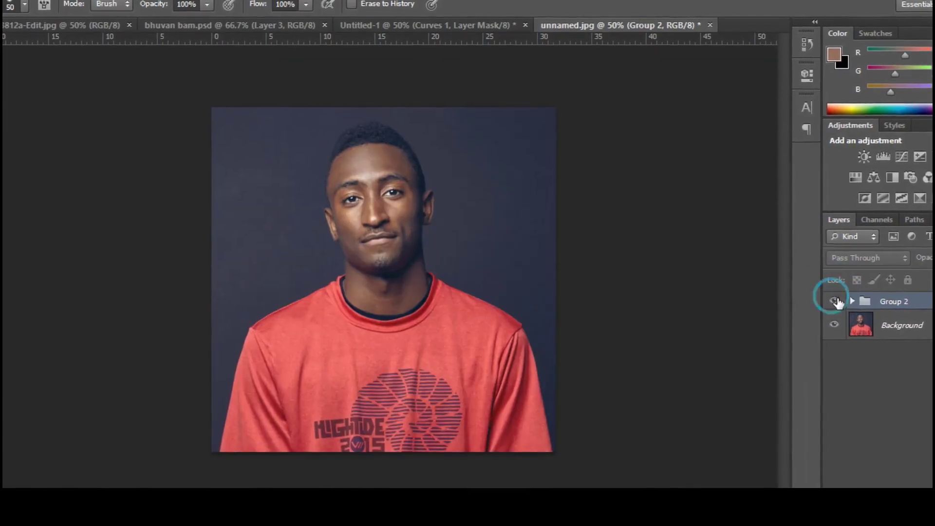
click(827, 300)
click(838, 302)
click(838, 302)
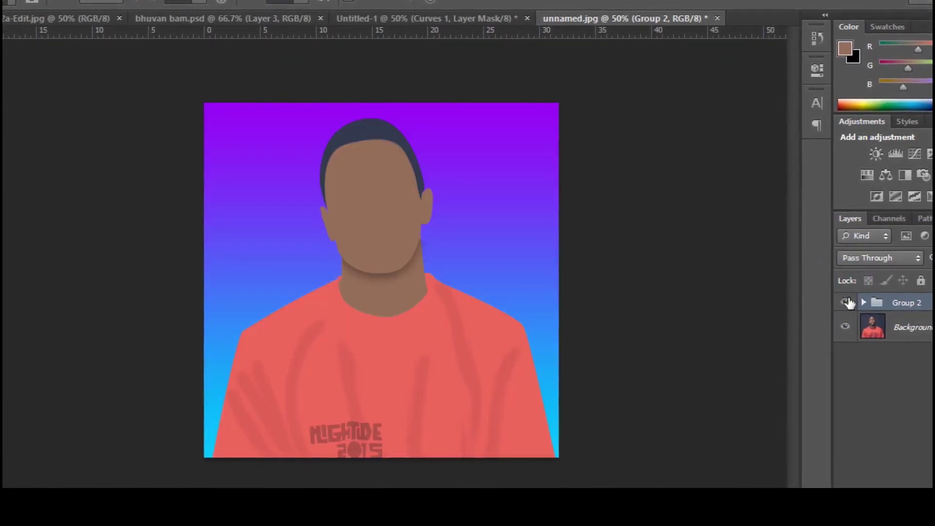